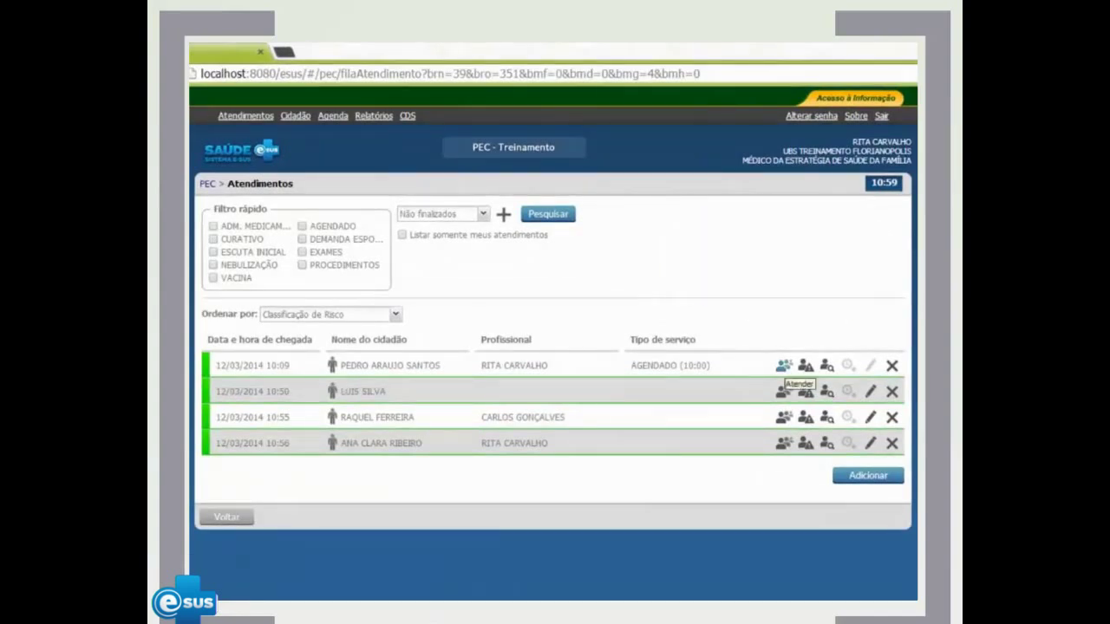
Start the 10:00 scheduled attendance and record in the SOAP Subjetivo "Mãe relata que o filho está com febre há dois dias e dor de garganta"
left_click(784, 365)
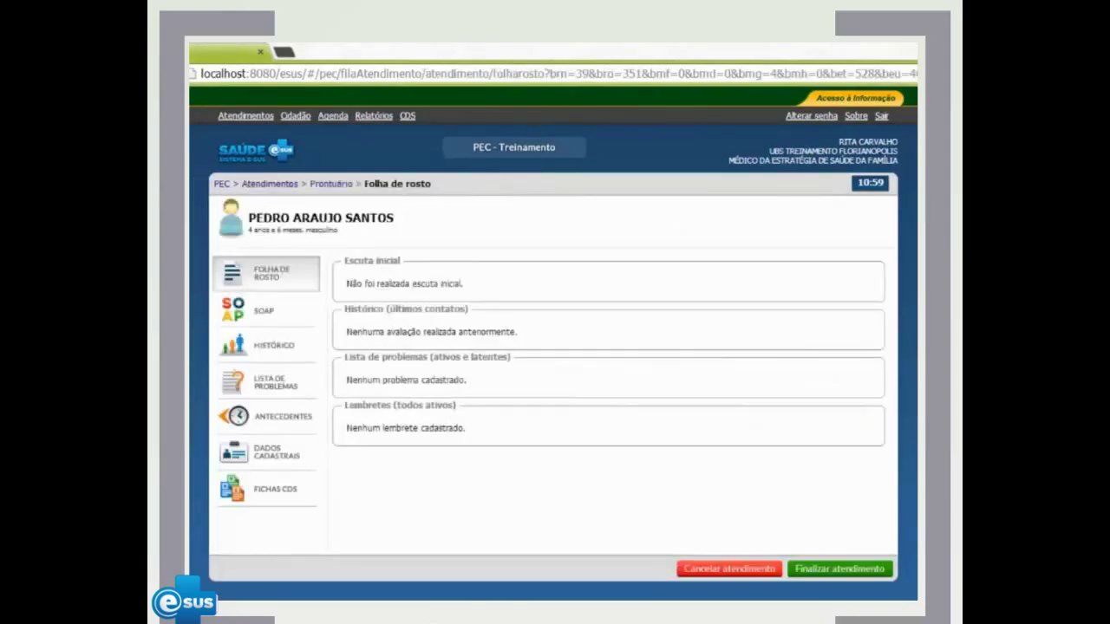
left_click(267, 309)
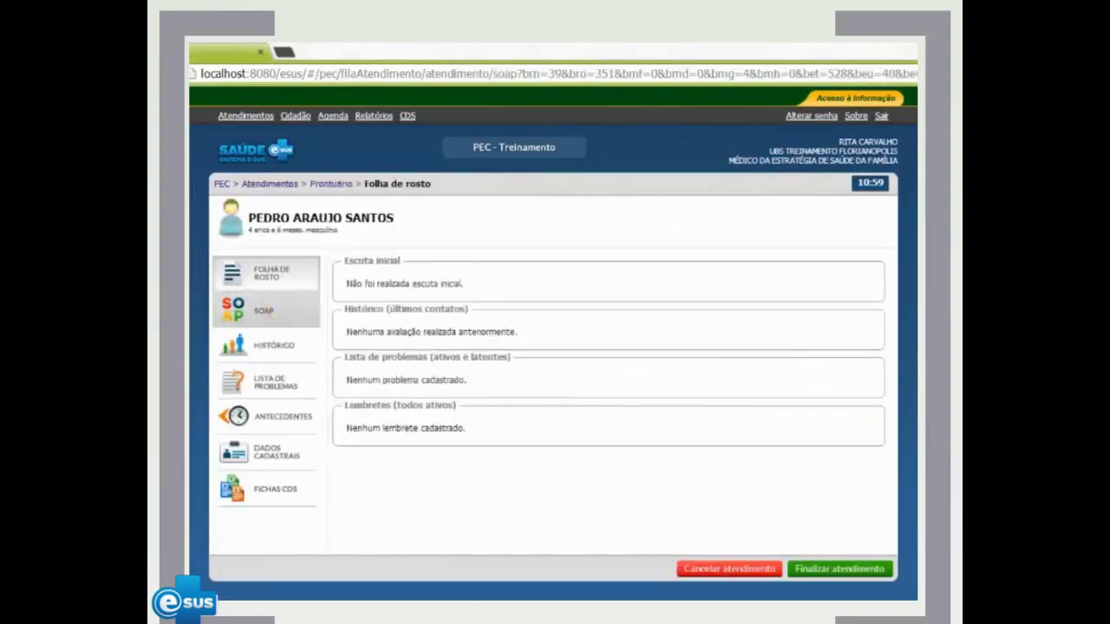
left_click(401, 350)
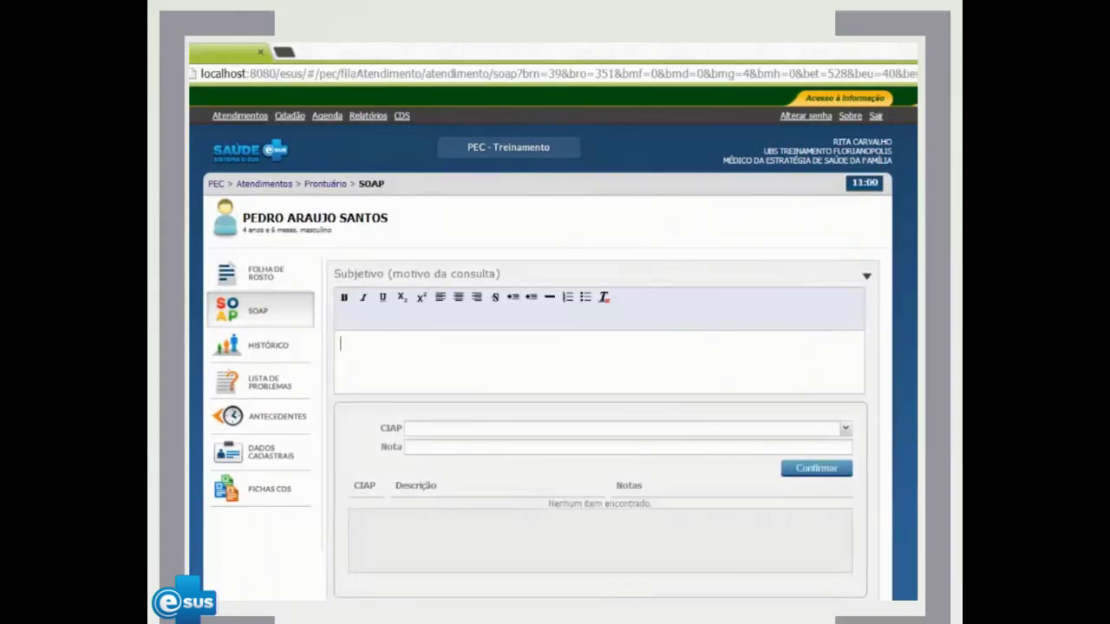
type("Mãe relata que o filho está com febre há dois dias e dor de gar")
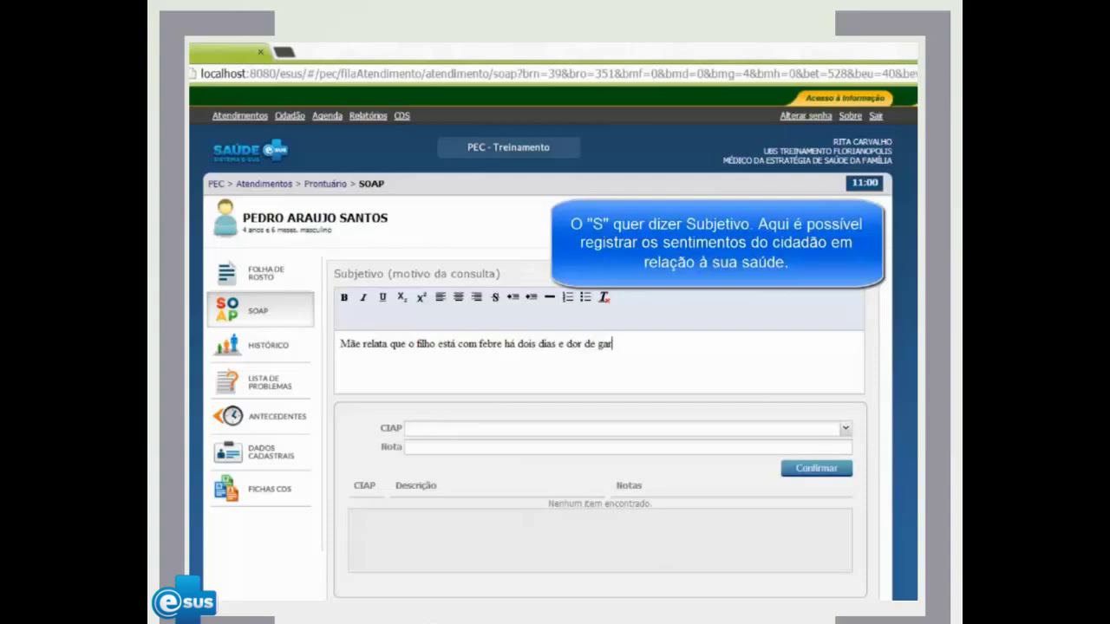
type("ganta")
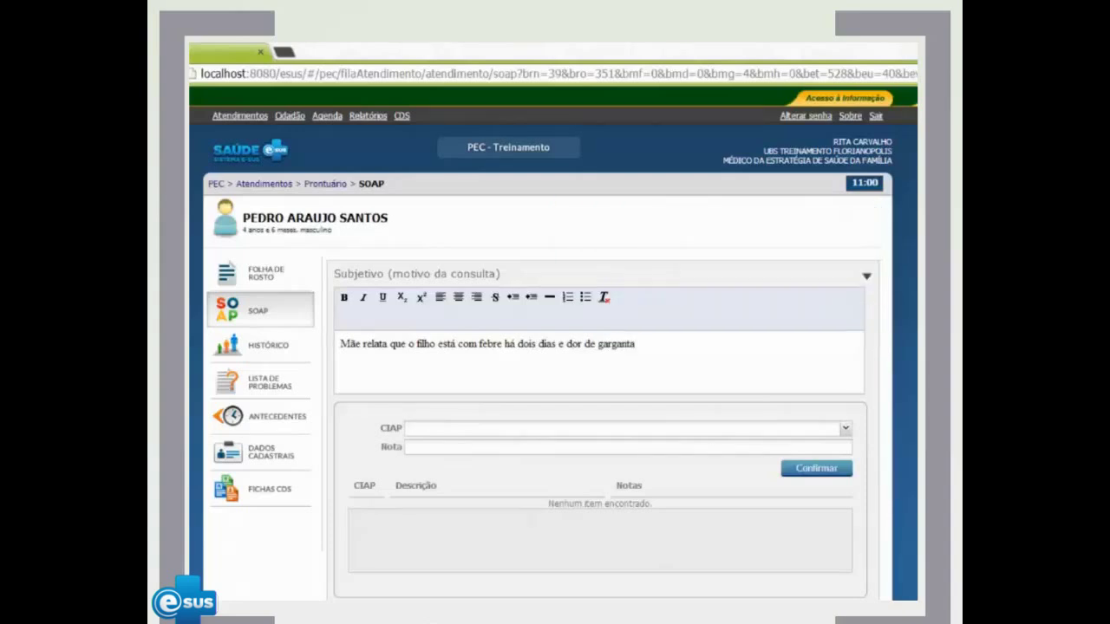
Add the CIAP problem FEBRE with the note "há dois dias" to the Subjetivo section
left_click(529, 428)
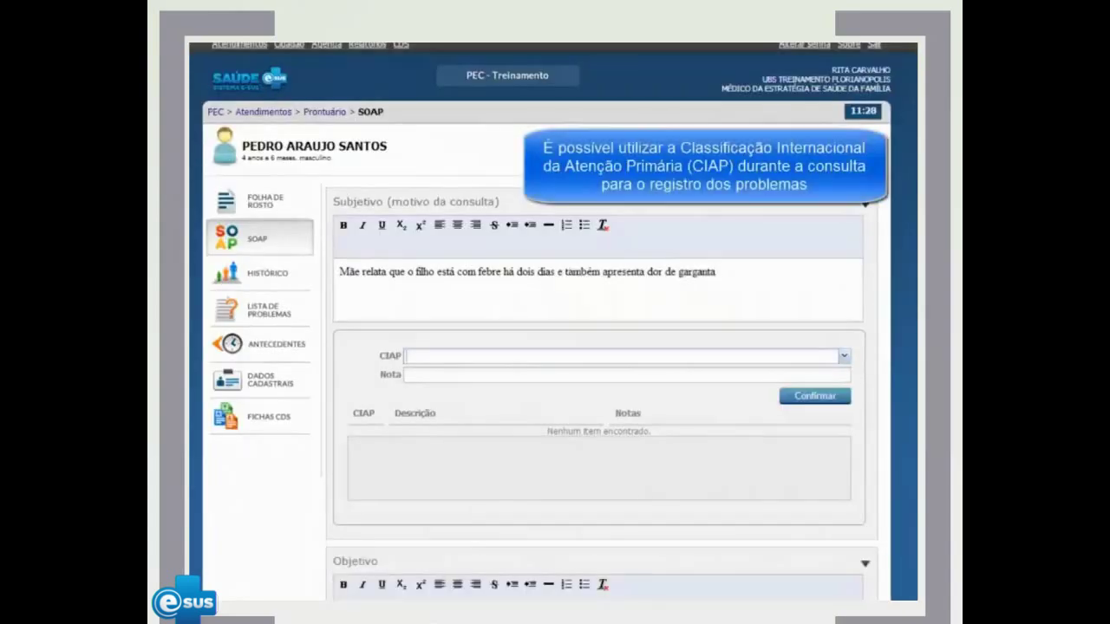
type("febre")
left_click(451, 414)
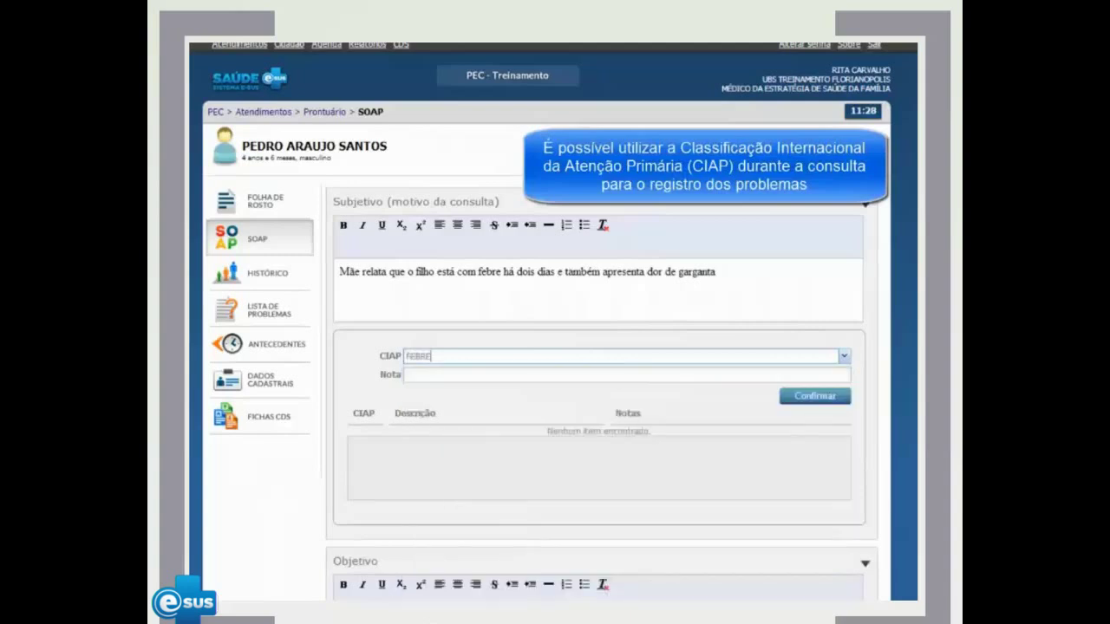
type("há dois dias")
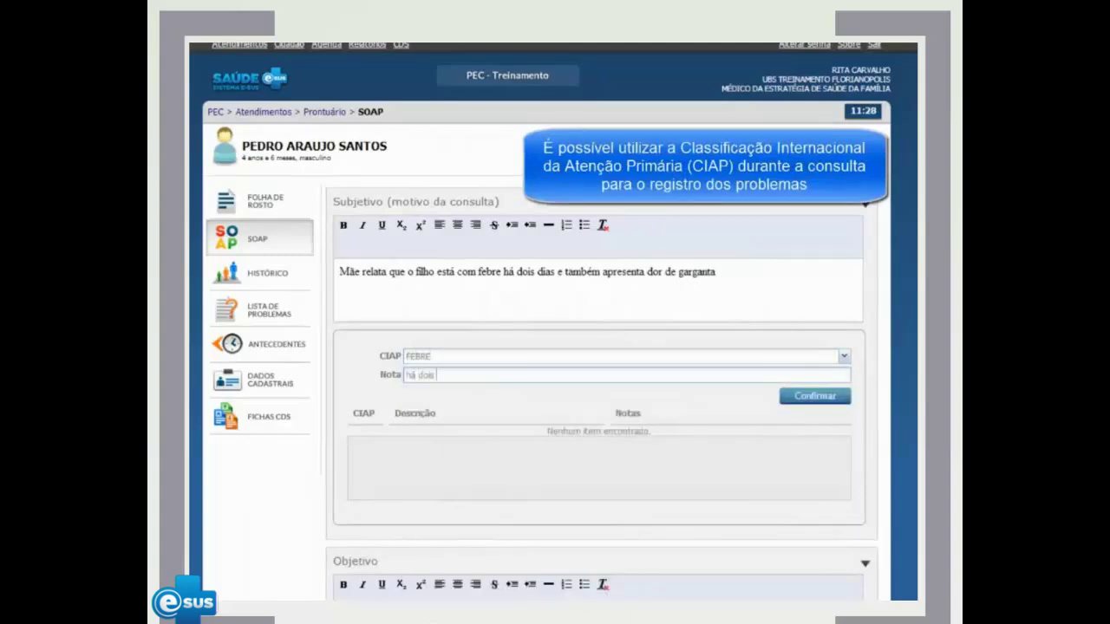
key("Return")
Add the CIAP problem SINAIS/SINTOMAS DA GARGANTA with the note "dor" to the Subjetivo section
type("garganta")
key("Return")
key("Tab")
type("dor")
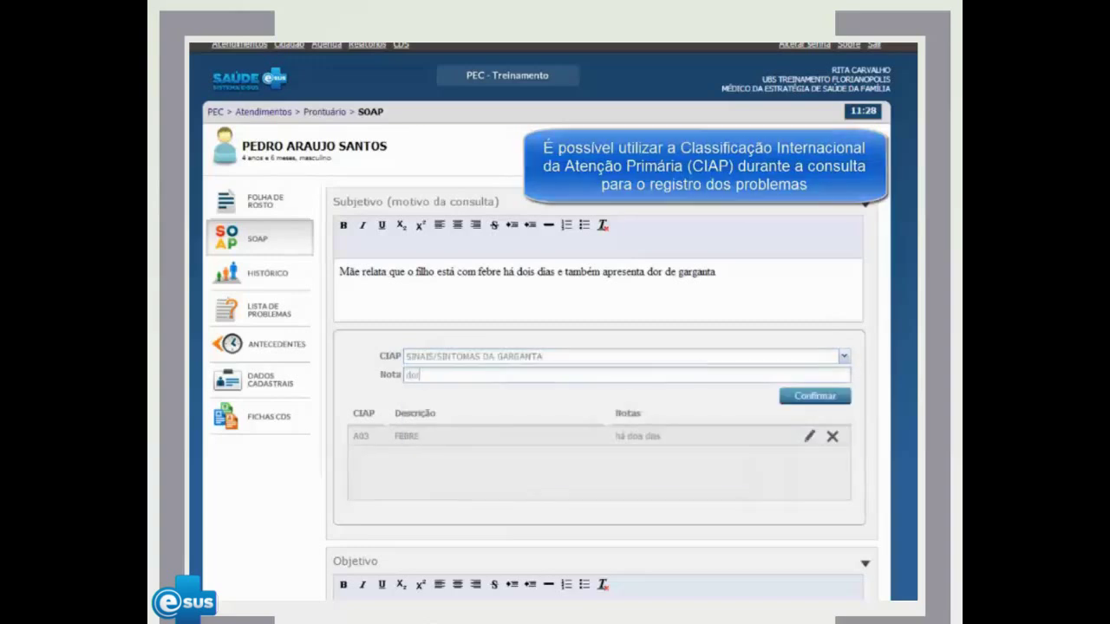
key("Return")
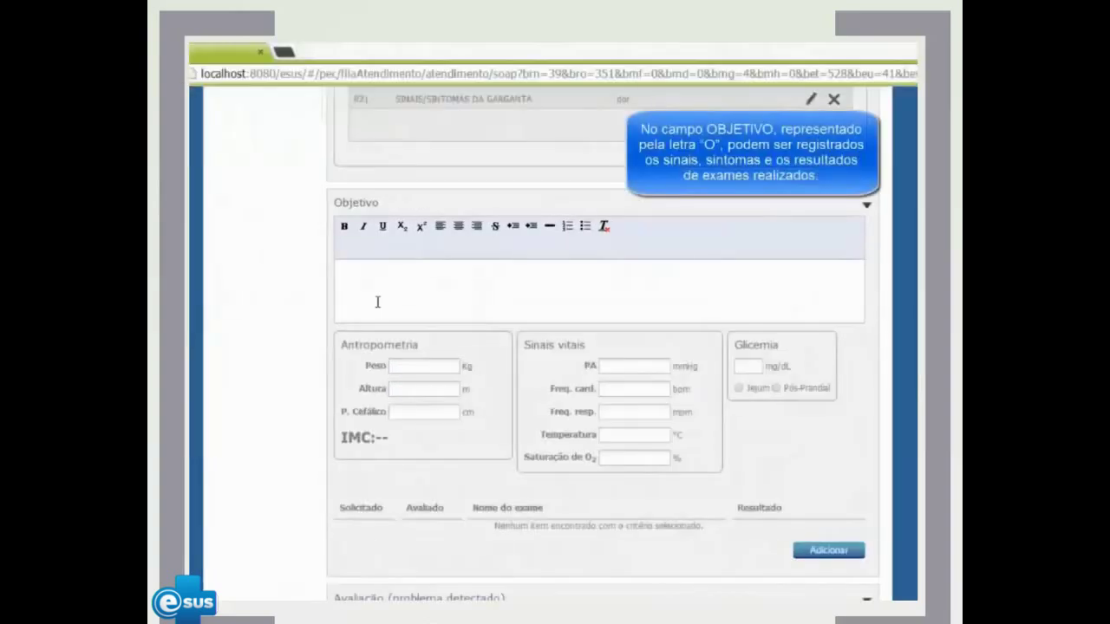
Record in Objetivo, on separate lines, "Ausculta: MV presente sem RA", "Amigdalas discretamente avermelhadas", "Gânglios não palpáveis" and "Vacina em dia"
type("Ausculta: MV presente sem RA")
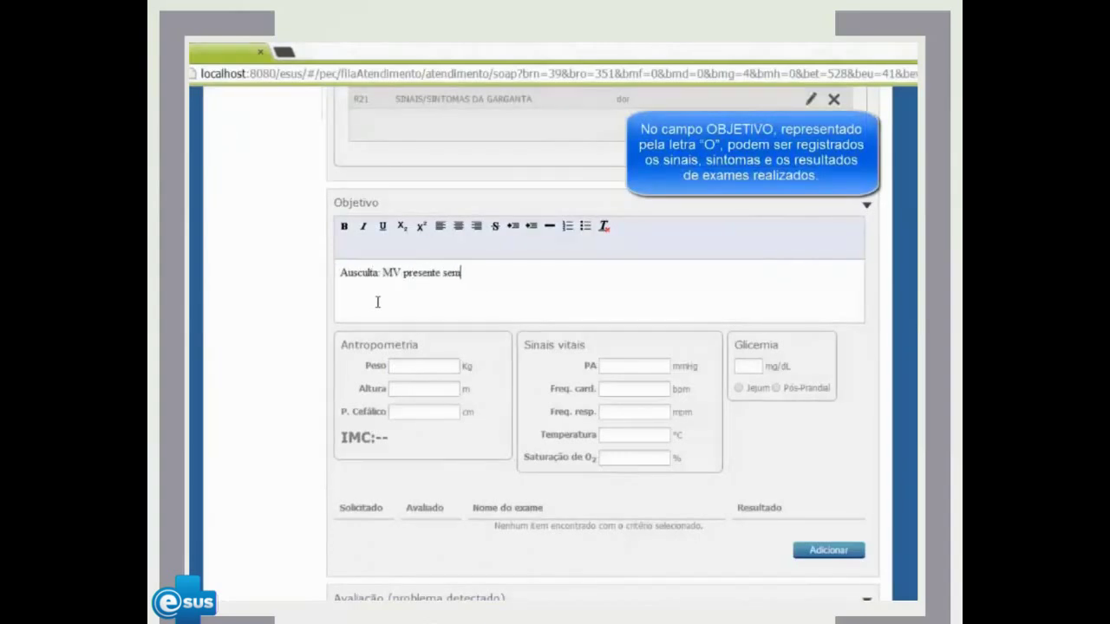
key("Return")
type("Amigdalas discretamente a")
type("vermelhadas ")
type("Gânglios")
type(" não palpáve")
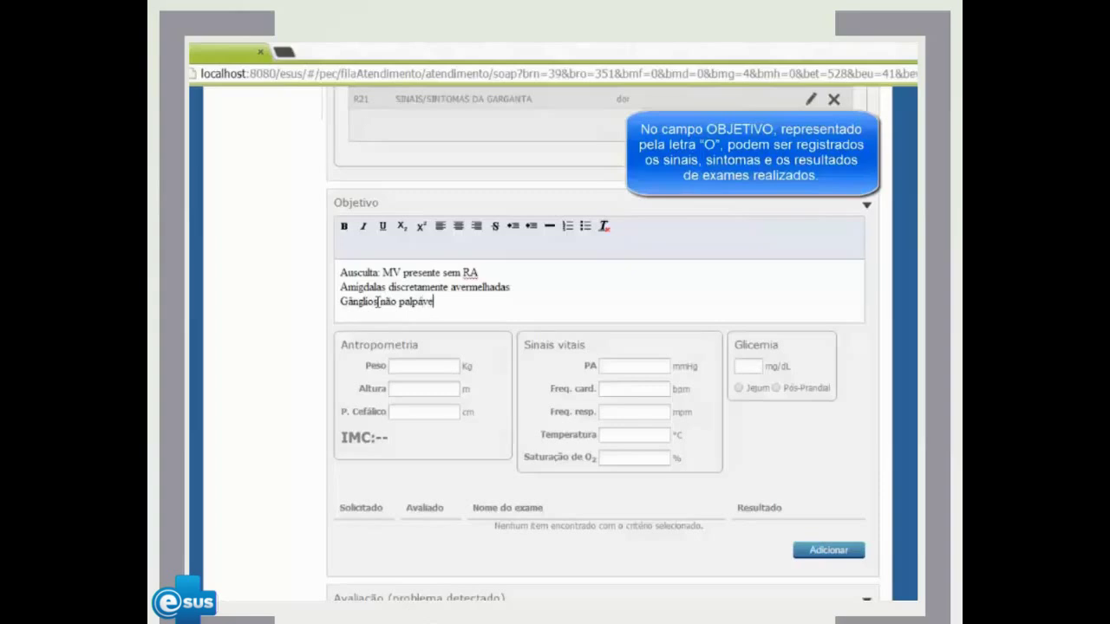
type("is")
key("Return")
type("Vacina em dia")
Enter the anthropometry in Objetivo: weight 13 kg and height 1,02 m
left_click(439, 371)
type("13")
left_click(438, 386)
type("1,02")
key("Tab")
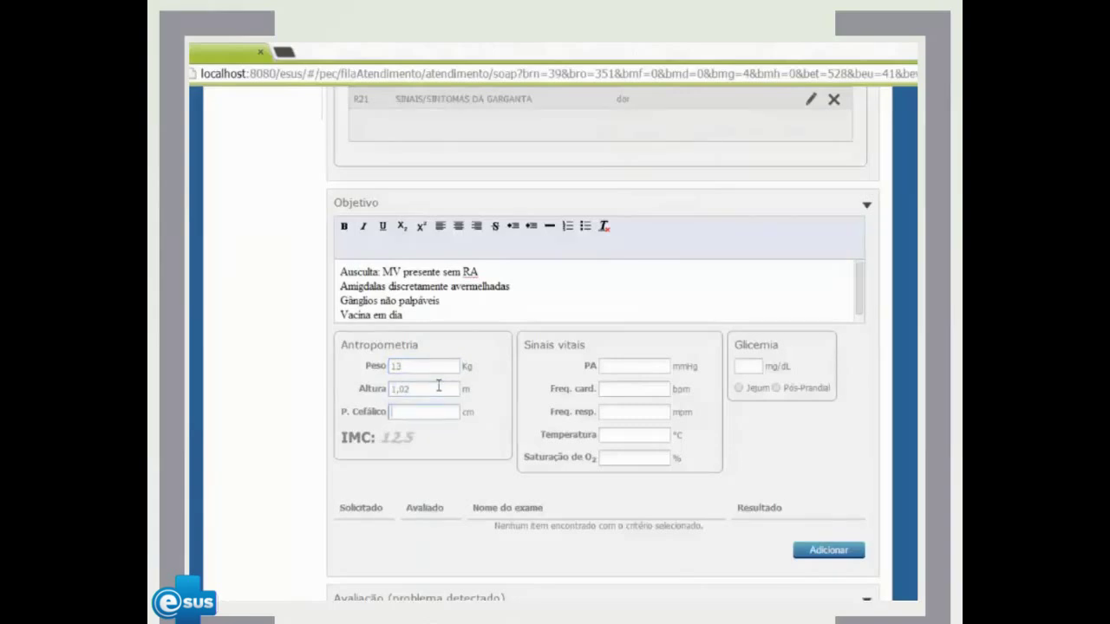
Add an Avaliação problem with CIAP SINAIS/SINTOMAS DA GARGANTA and CID10 DOR DE GARGANTA
scroll(439, 387, "down", 3)
left_click(451, 466)
type("garf")
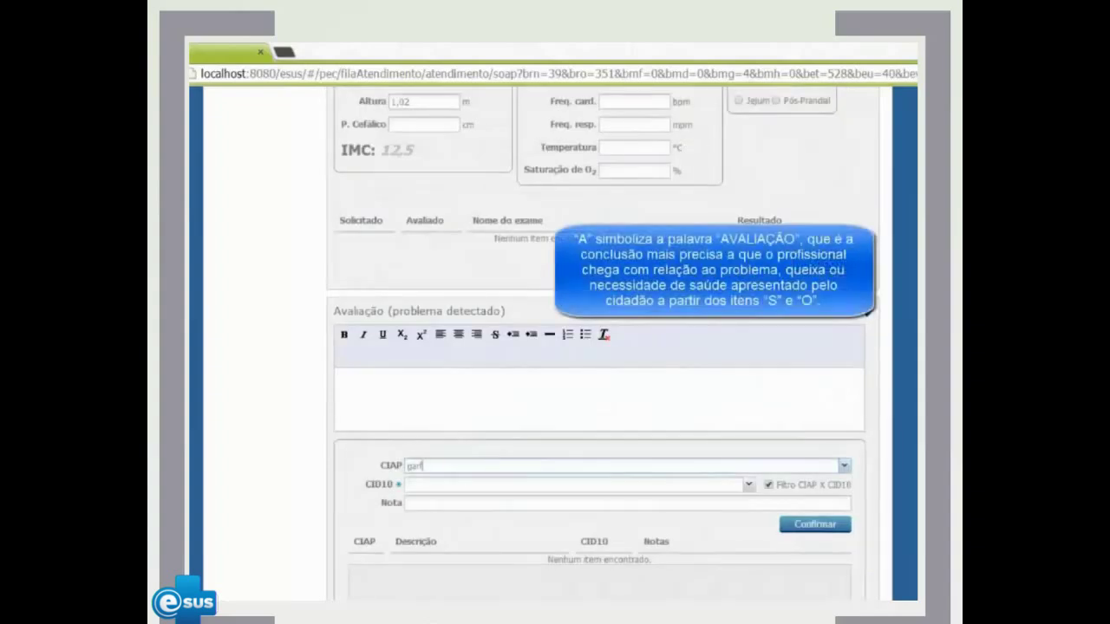
key("BackSpace")
type("ganta")
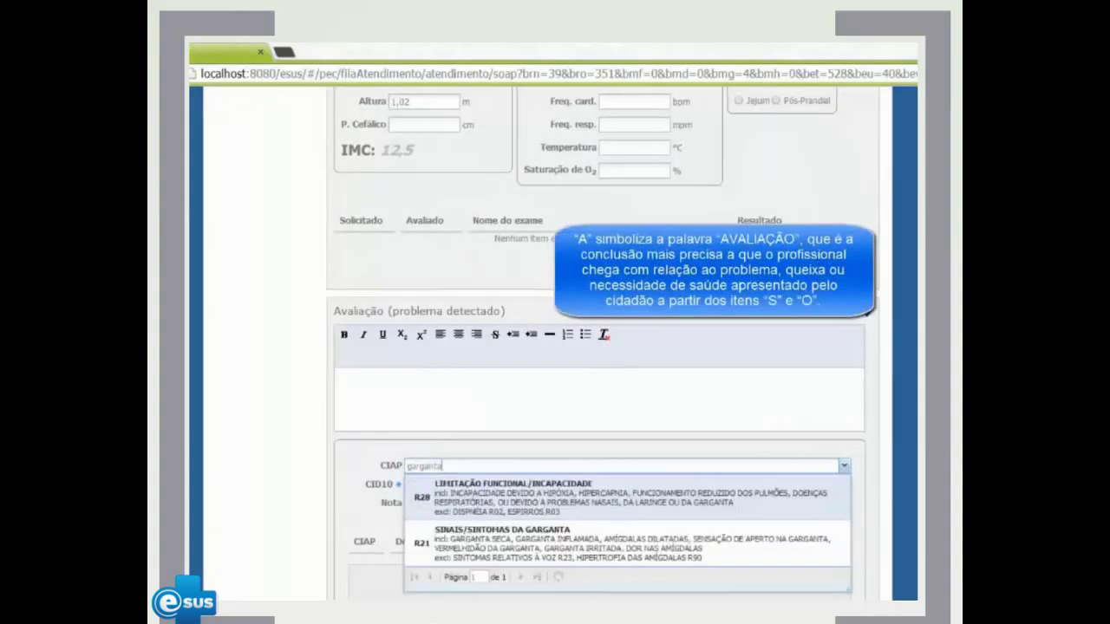
key("Down")
left_click(731, 544)
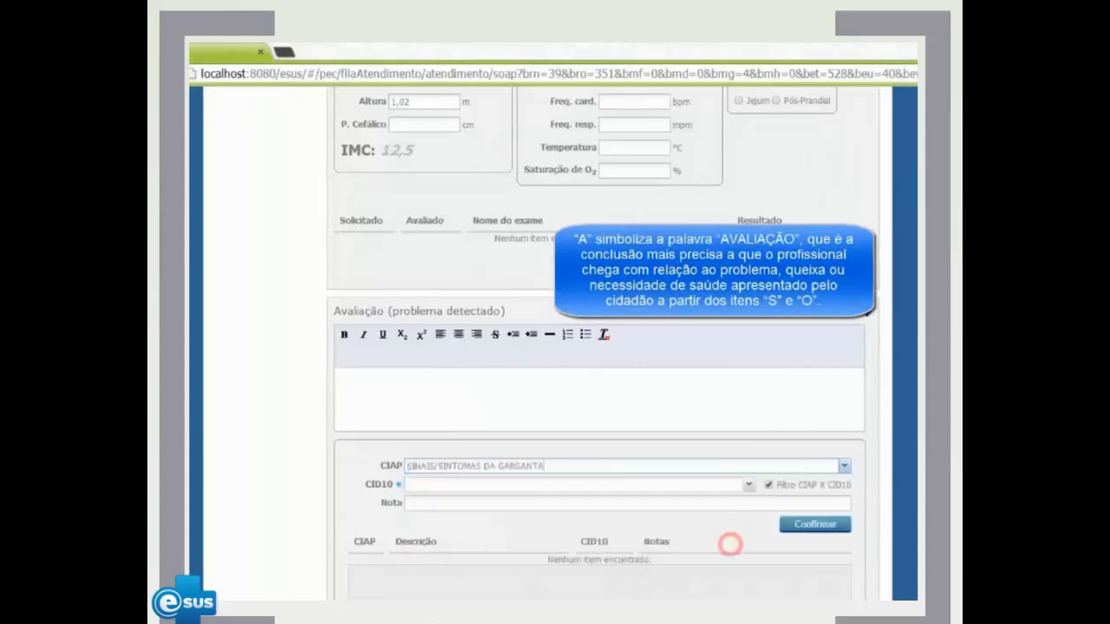
left_click(749, 484)
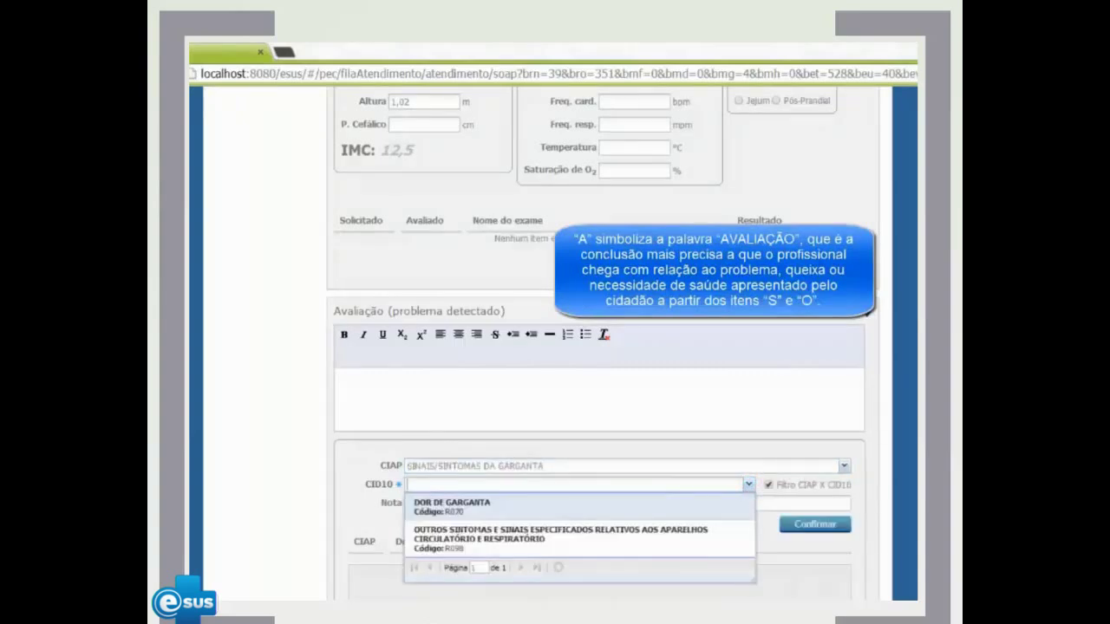
left_click(510, 504)
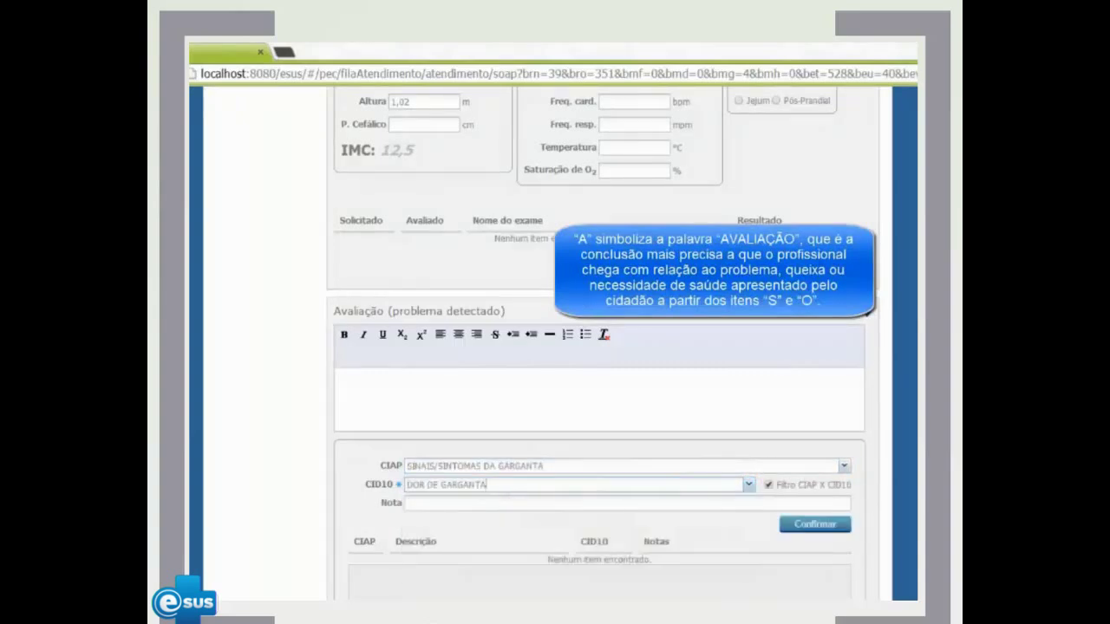
left_click(815, 524)
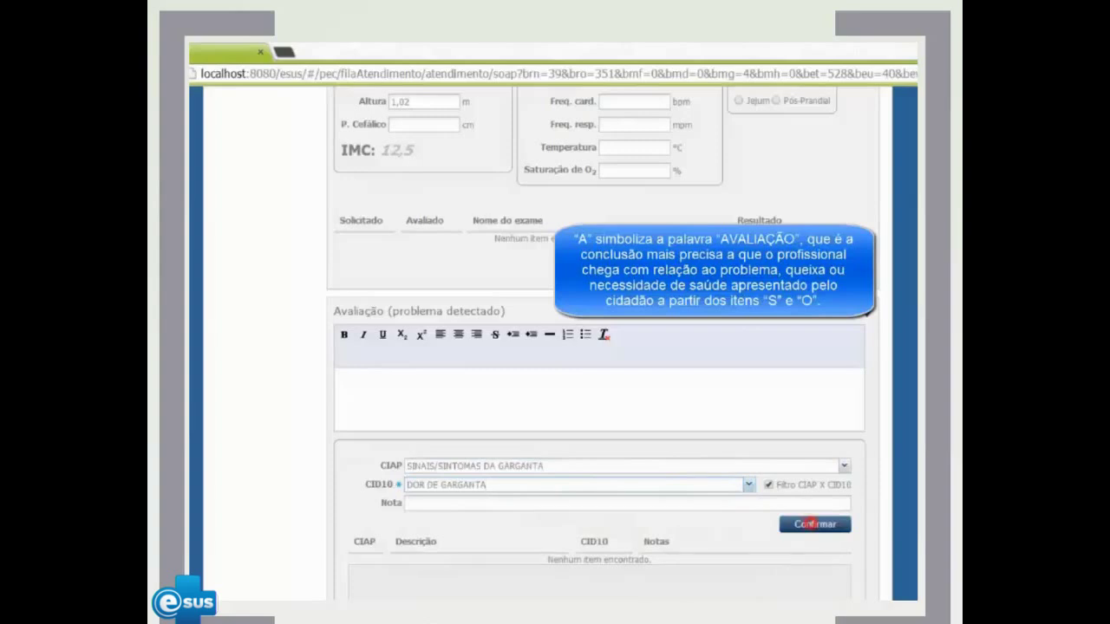
Write the first two Plano lines, "Hidratação e repouso" and "Antitérmico se febre > 38ºC"
scroll(815, 524, "down", 1)
scroll(598, 347, "down", 2)
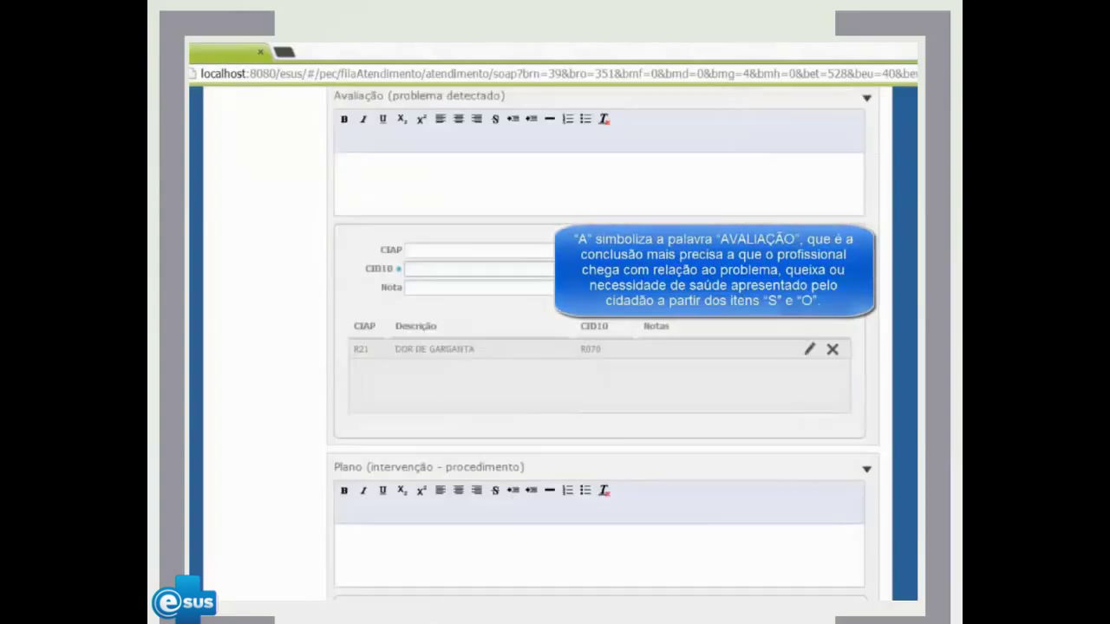
scroll(599, 346, "down", 1)
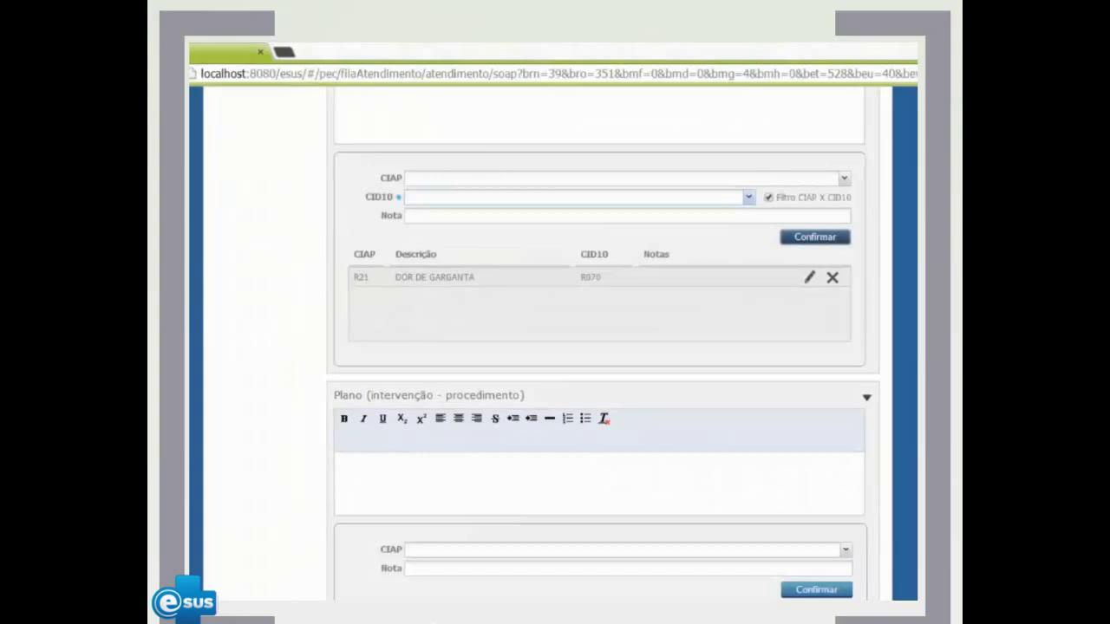
left_click(676, 480)
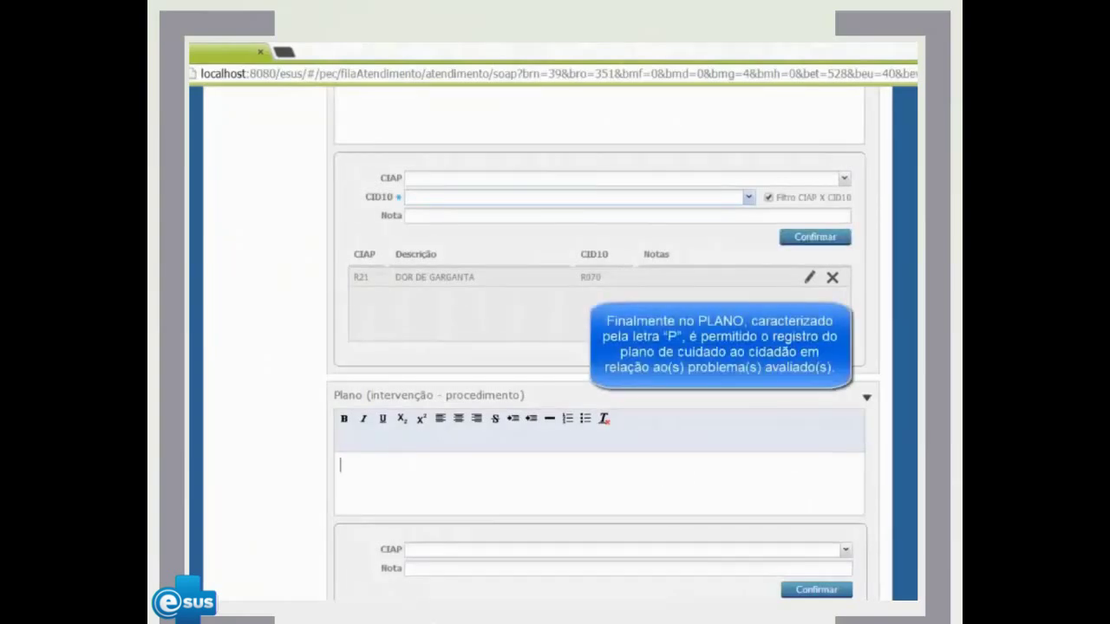
type("Hidratação e repouso")
key("Return")
type("A")
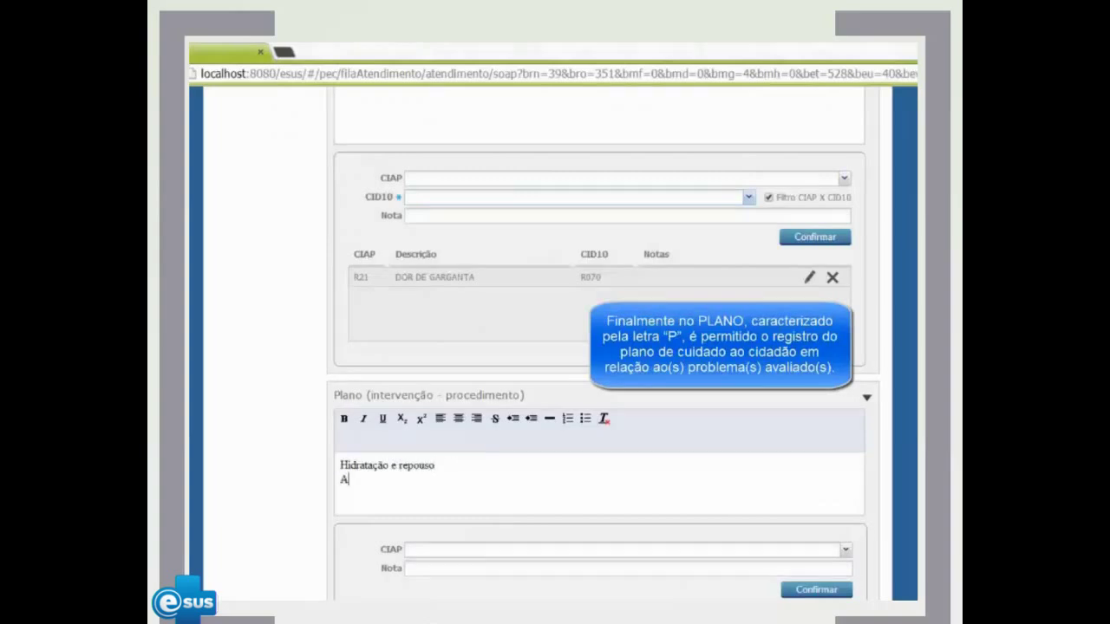
type("ntitérmico se febre > 38º")
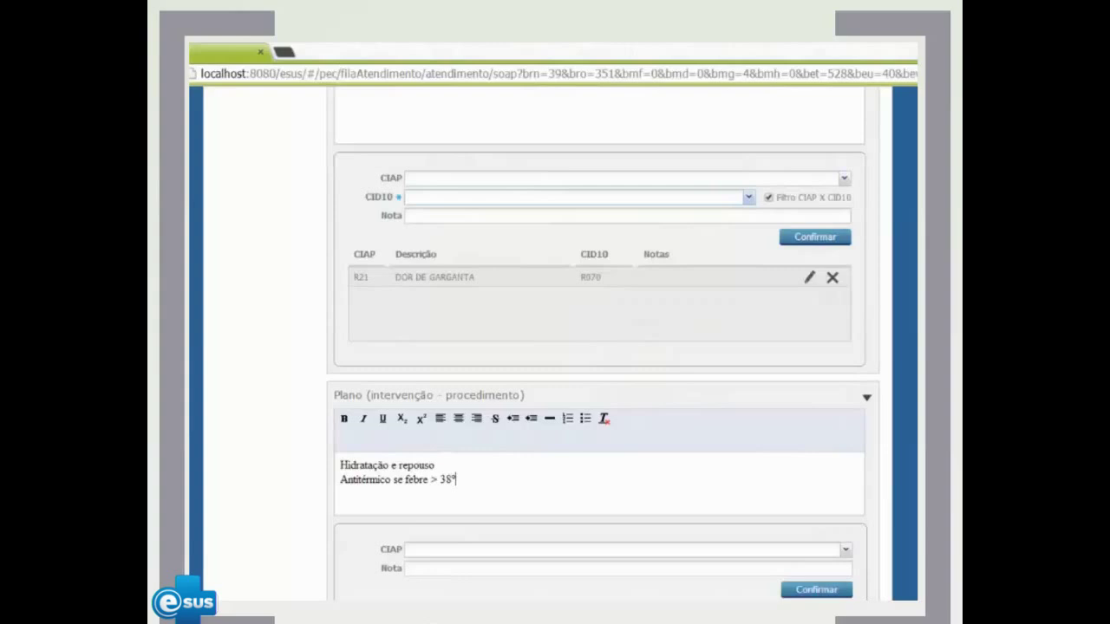
type("°C")
Add the line "indicado gargarejo com água morna com sal 3x ao dia" to the Plano text
type("gargarejo ")
type("com")
type("indicado")
key("End")
type("água morna com ")
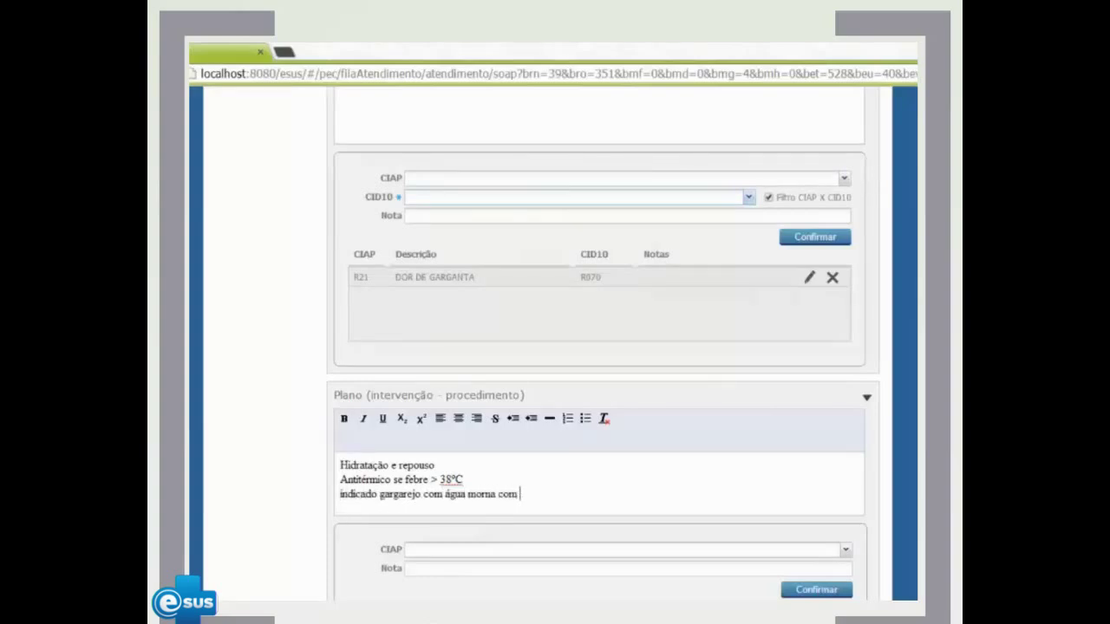
type("sa-3x ao dia")
key("ctrl+Left")
key("ctrl+Left")
key("ctrl+Left")
key("BackSpace")
type("l")
key("End")
Add the line "retornar em quatro dias ou antes se houver piora do quadro" to the Plano text
key("Return")
type("re")
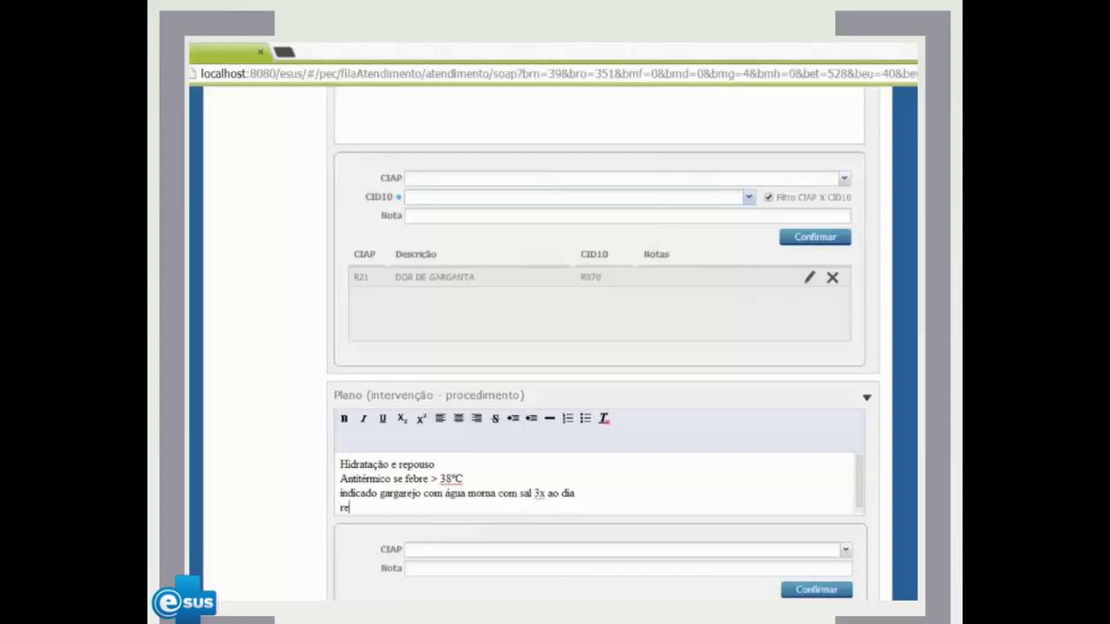
type("tornar em quatro dias ou an")
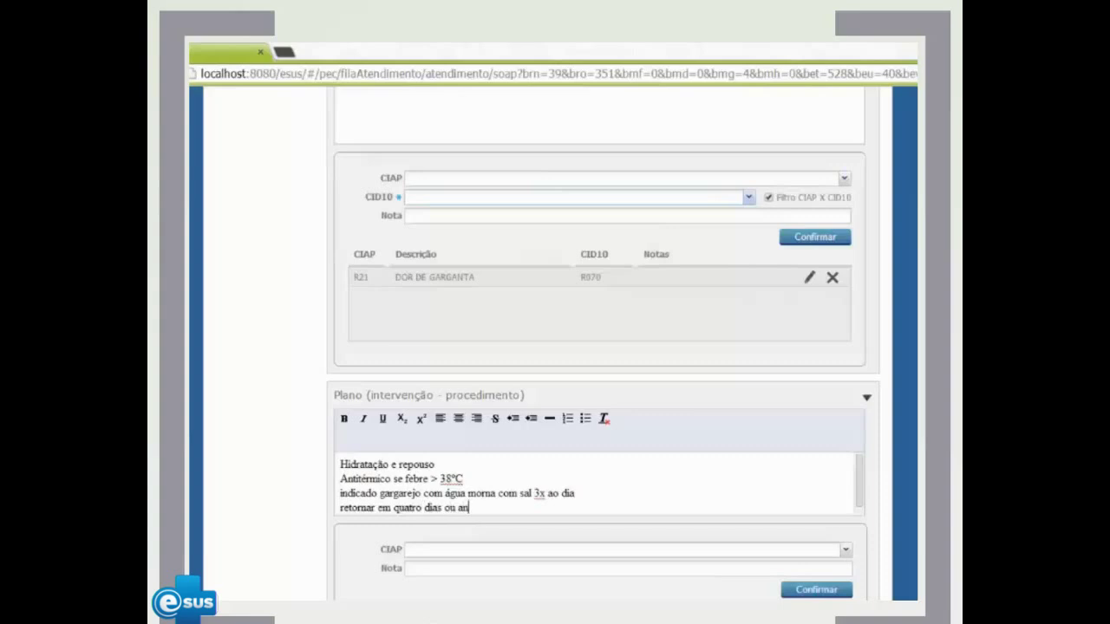
type("tes se houver piora do quadro")
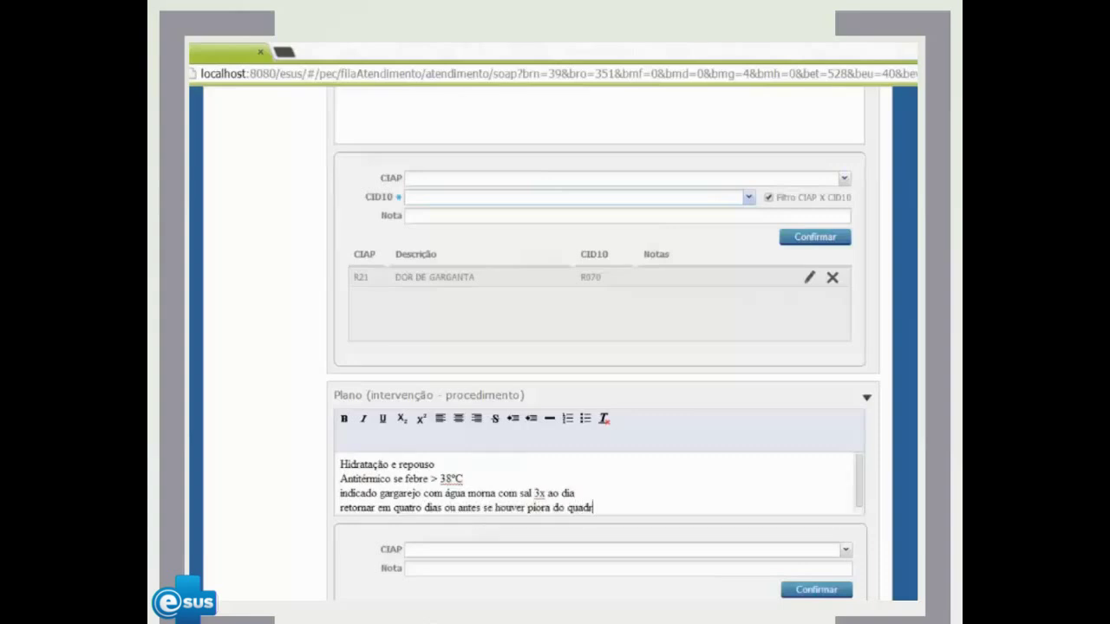
Start a Receita from the Plano section and enter "Paracetamol infantil" as the medication
scroll(607, 450, "down", 5)
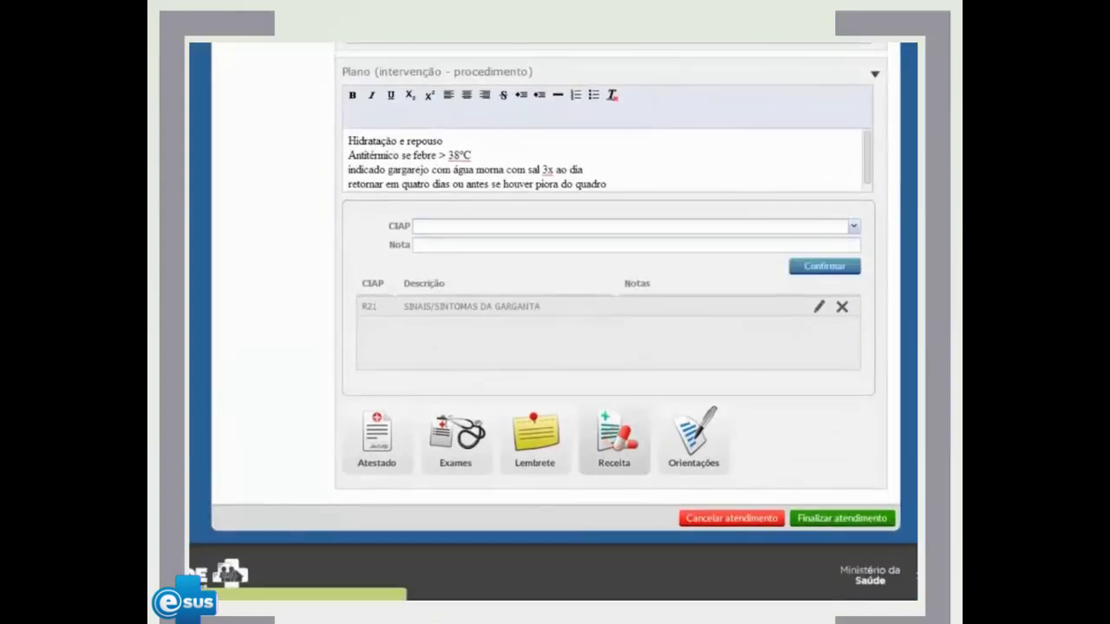
left_click(613, 438)
scroll(607, 347, "down", 4)
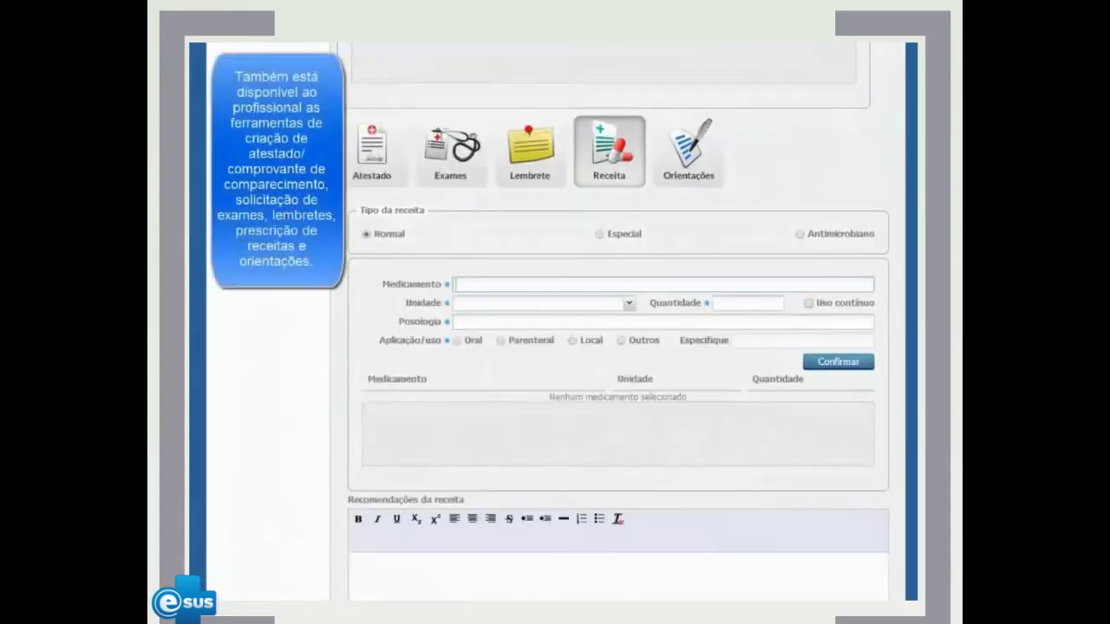
type("Paracetam")
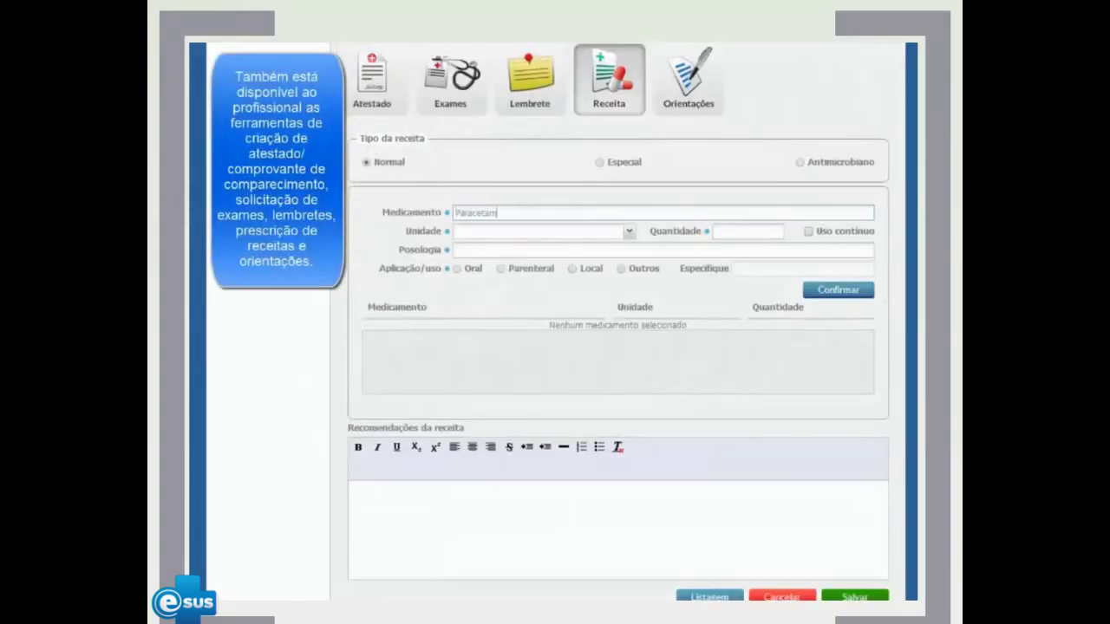
type("ol infantil")
Set the paracetamol's Unidade to FRASCO and its Quantidade to 1
left_click(629, 230)
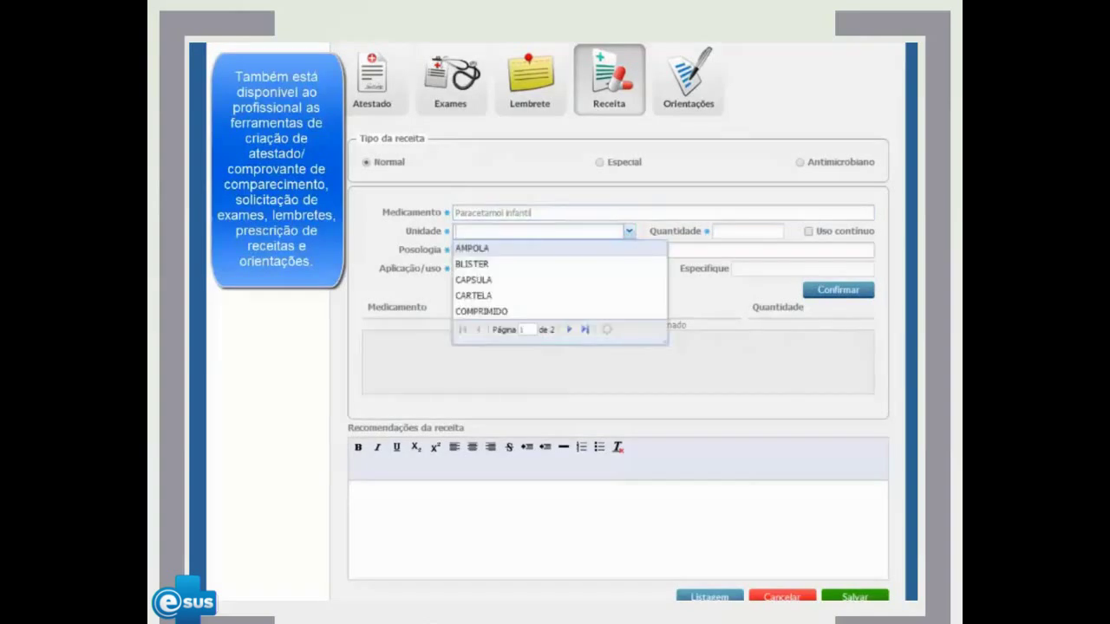
left_click(568, 330)
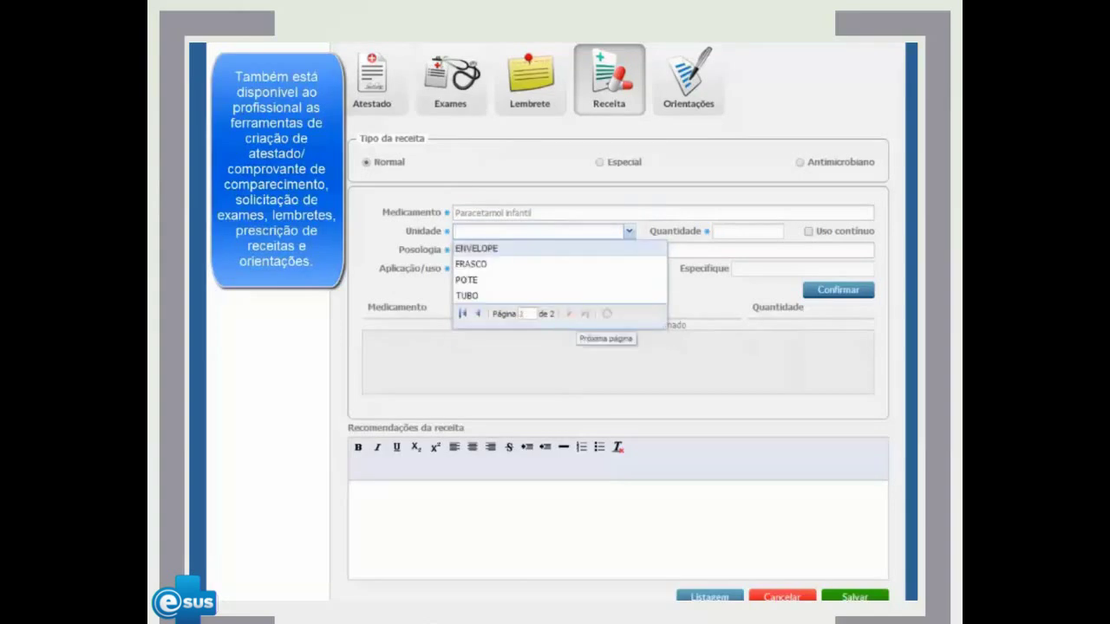
left_click(490, 263)
left_click(750, 233)
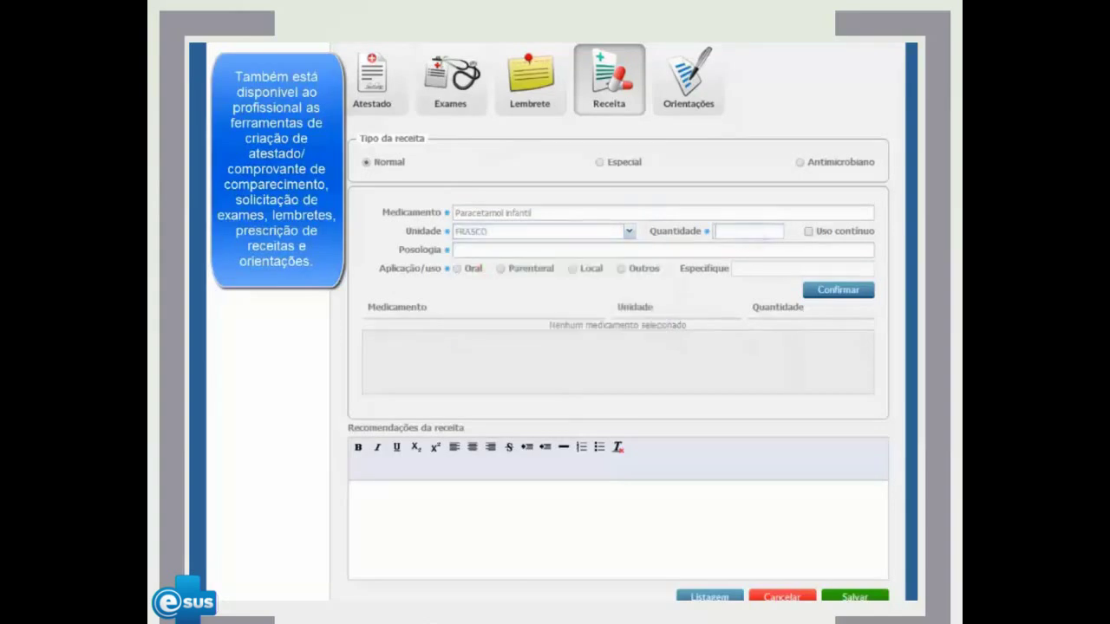
Enter the Posologia "13 gotas de 6 em 6 horas, se febre > 38º" with Oral use and add the medication to the Receita
left_click(457, 250)
type("13 gotas")
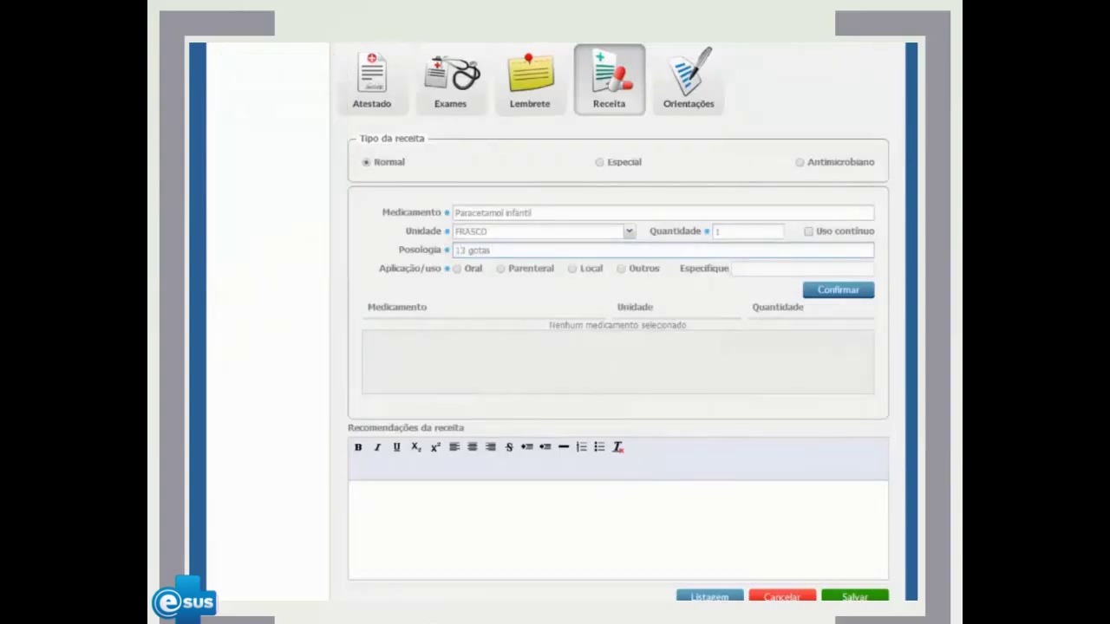
type(" de 6 em 6 horas")
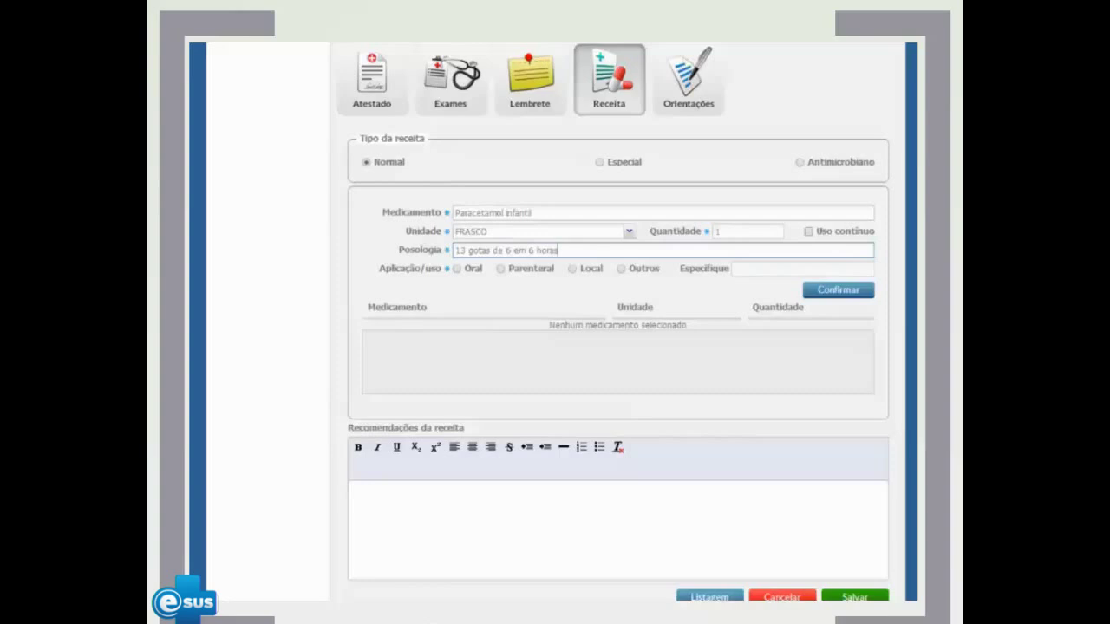
type(", se febre")
type(" >")
type(" 36")
type("º")
left_click(456, 268)
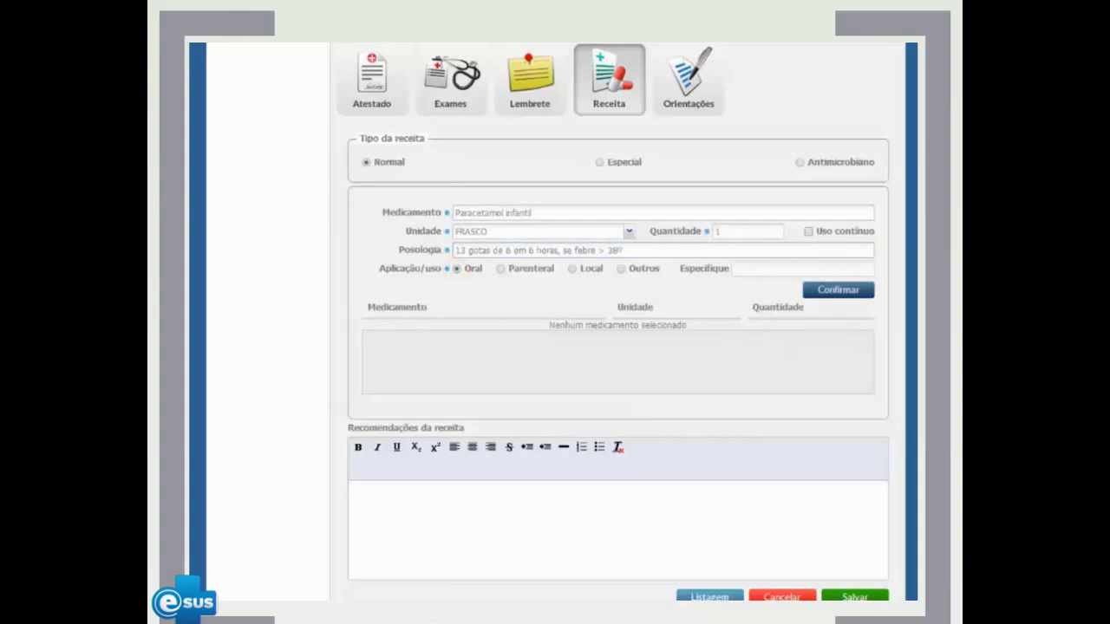
left_click(837, 290)
Write "Utilizar a medicação se houver presença de febre maior que 38ºC" in Recomendações da receita and save the prescription
scroll(837, 289, "down", 3)
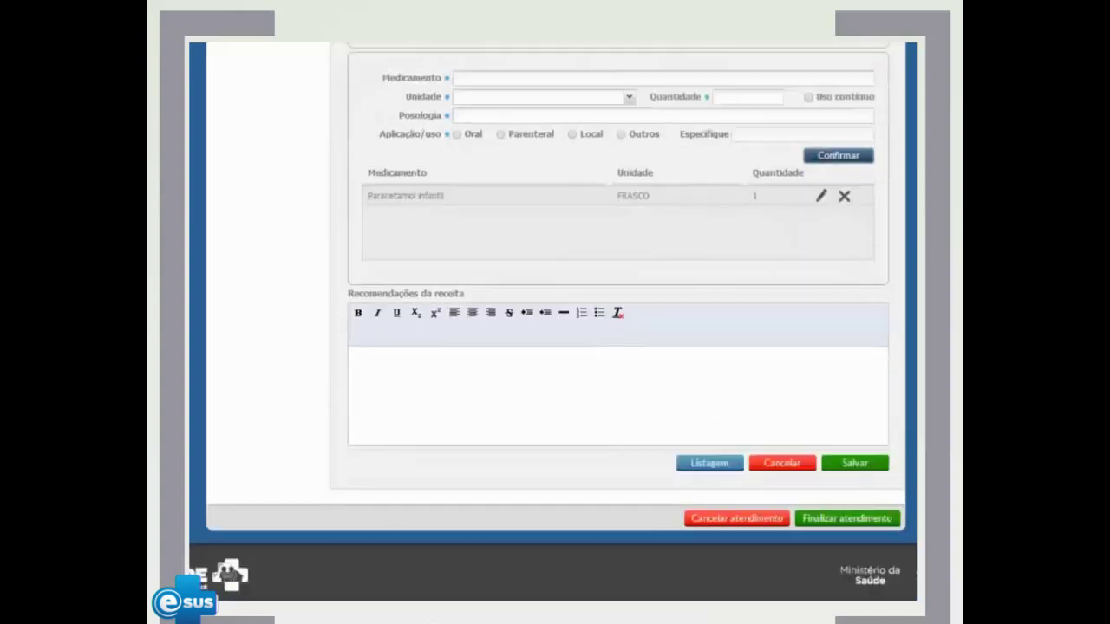
left_click(623, 392)
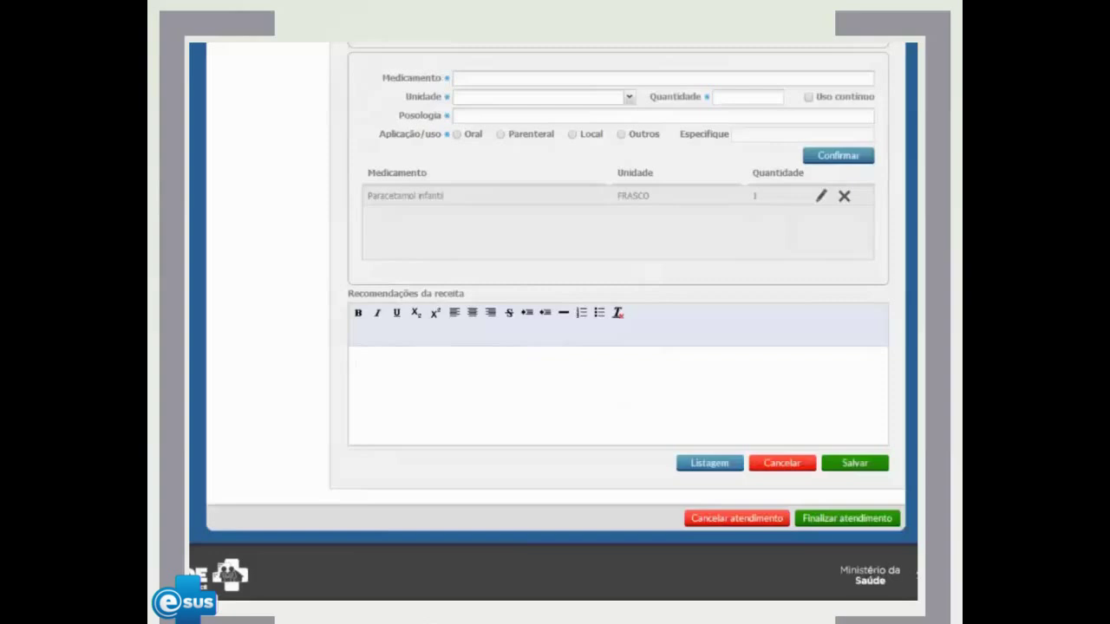
type("Utilizar a medicação se houver")
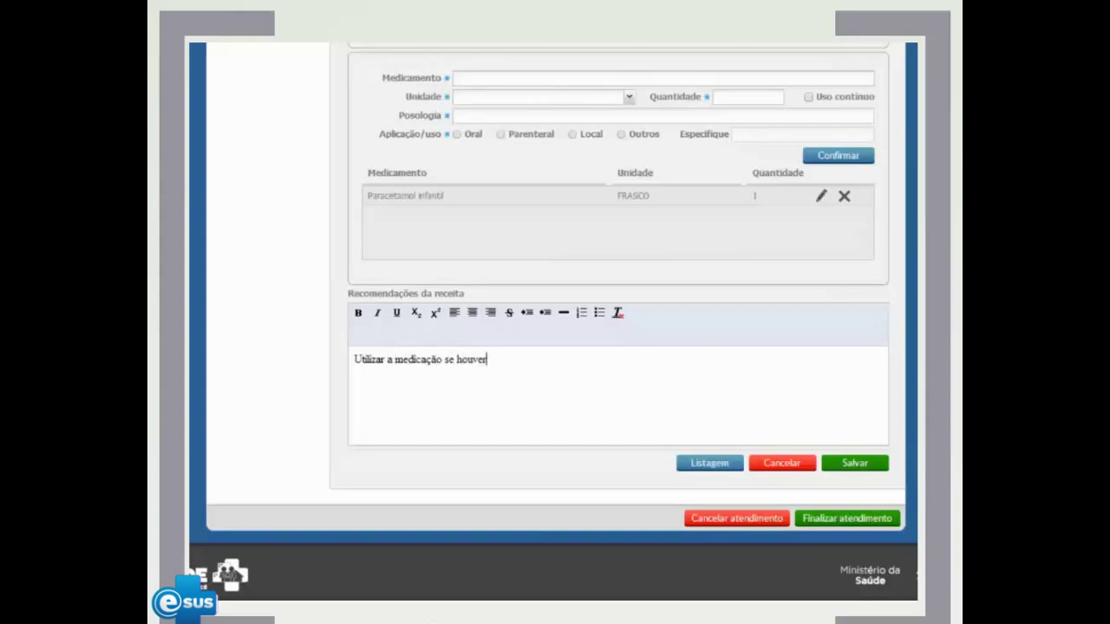
type(" presença de febre maior que")
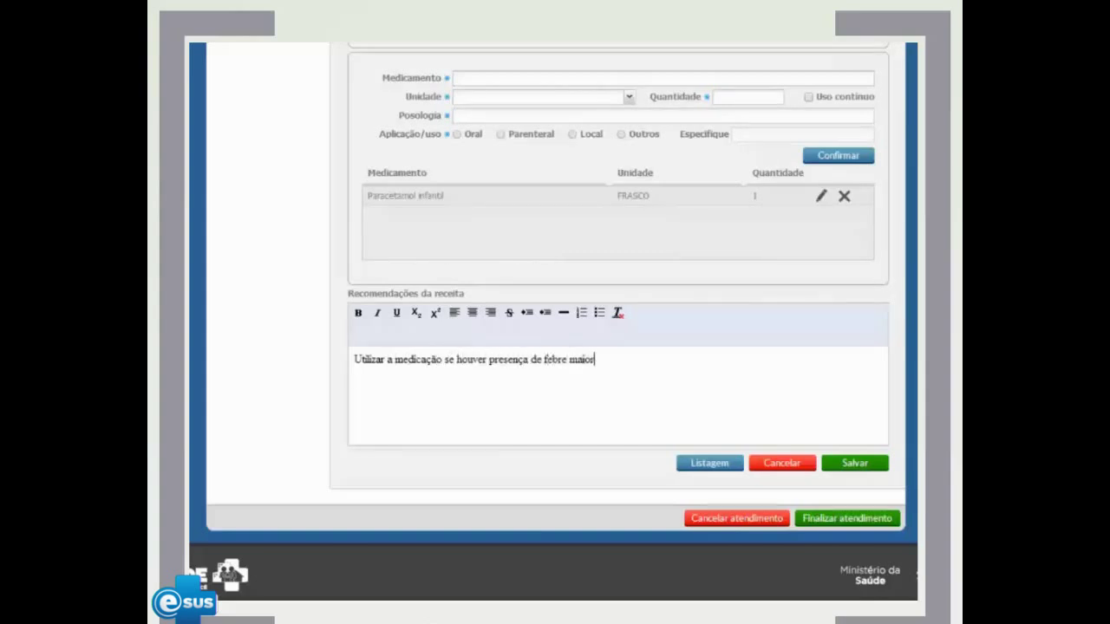
type(" 38ºC")
left_click(854, 463)
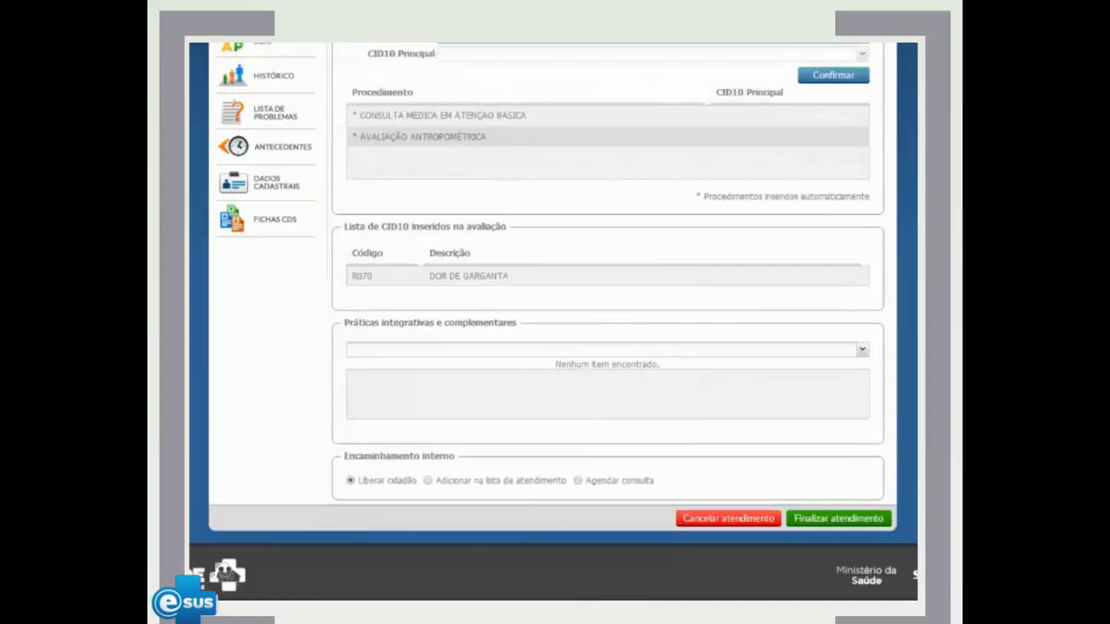
Choose Agendar consulta as the Encaminhamento interno and select the family health physician as Profissional
left_click(741, 421)
type("rita")
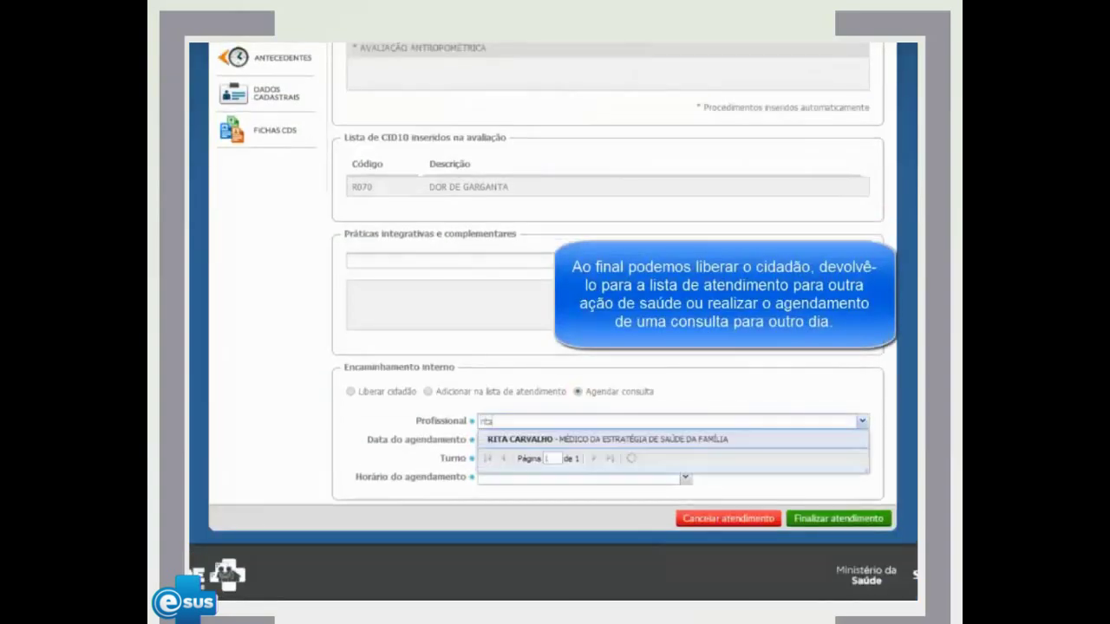
left_click(702, 440)
Schedule the follow-up consultation for 19/03/2014 at 09:00, choosing the matching Turno, and finish the attendance
left_click(542, 439)
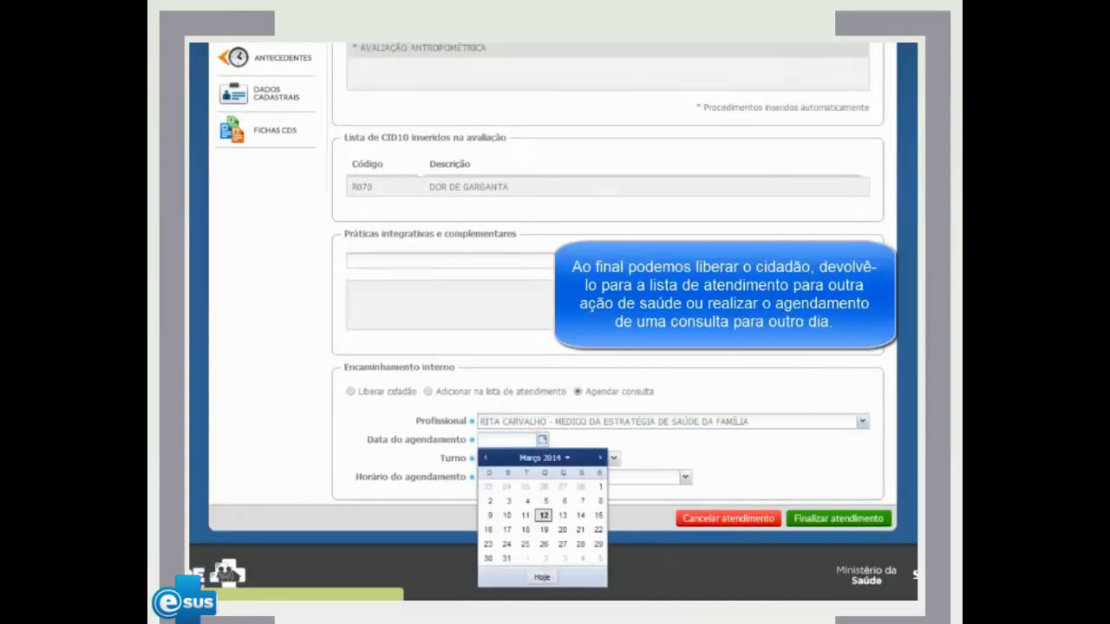
left_click(544, 529)
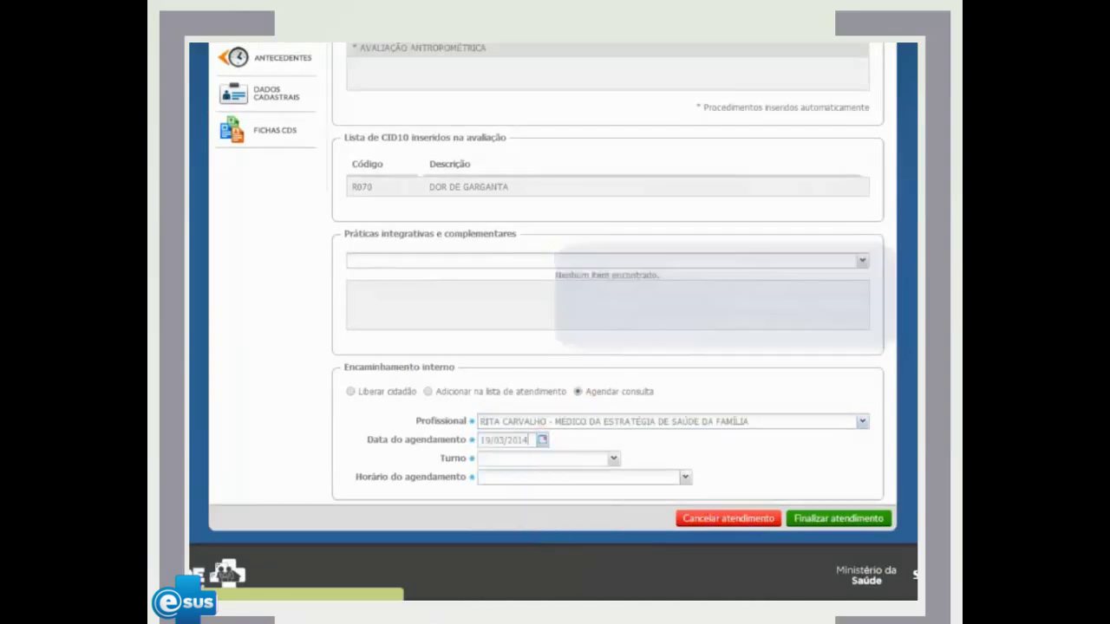
left_click(613, 458)
left_click(512, 475)
left_click(685, 477)
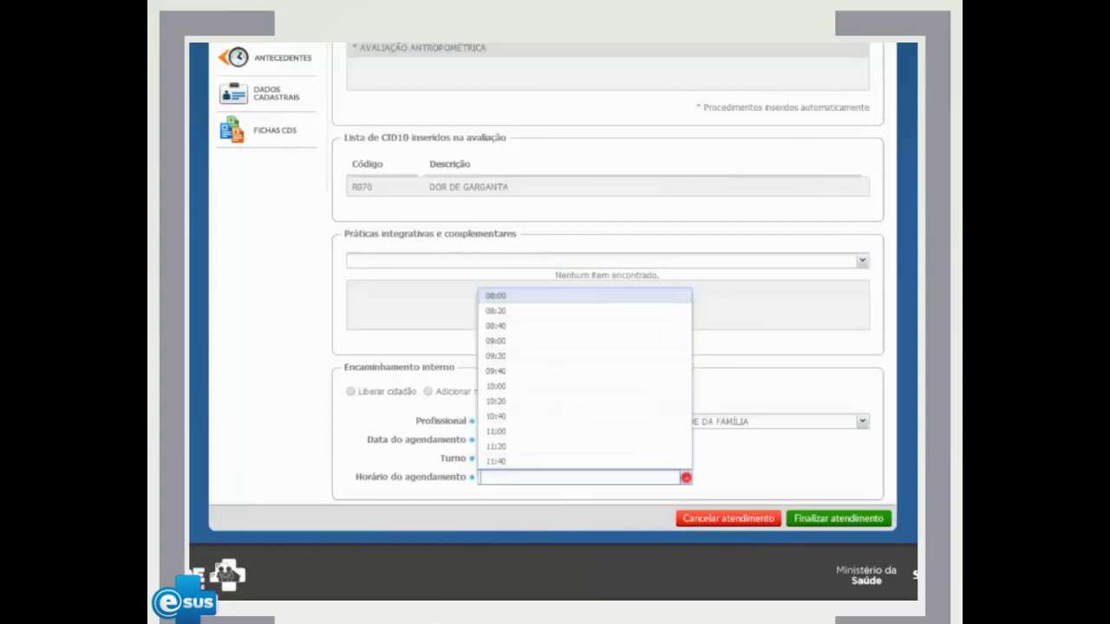
left_click(495, 341)
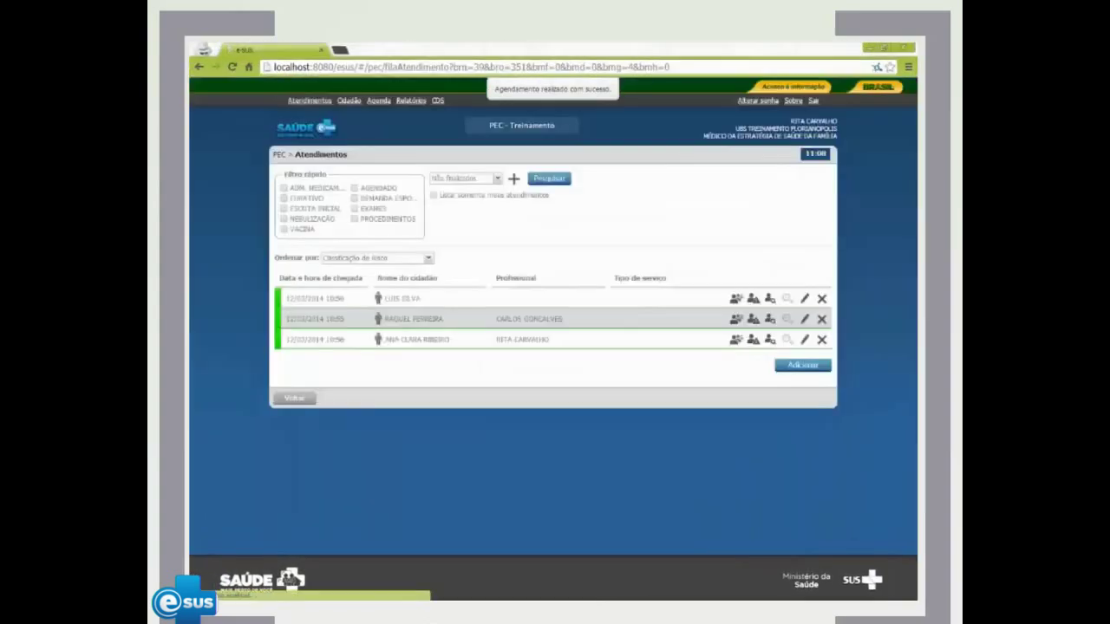
Add the female patient to the attendance list with the family health nursing technician as Profissional and ESCUTA INICIAL as service, and save
left_click(770, 535)
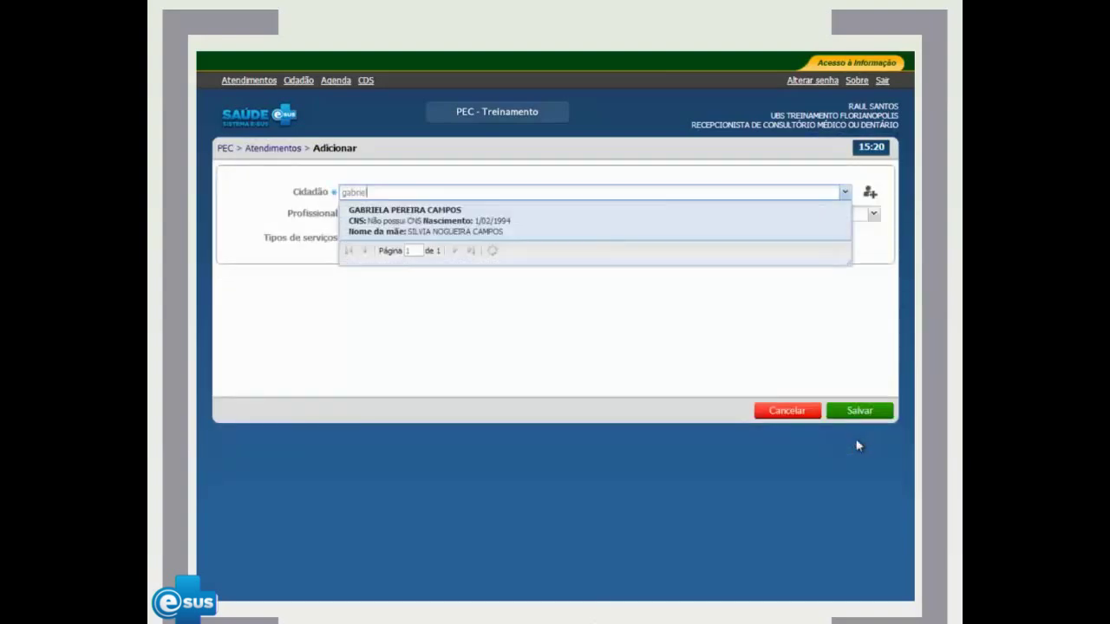
left_click(669, 234)
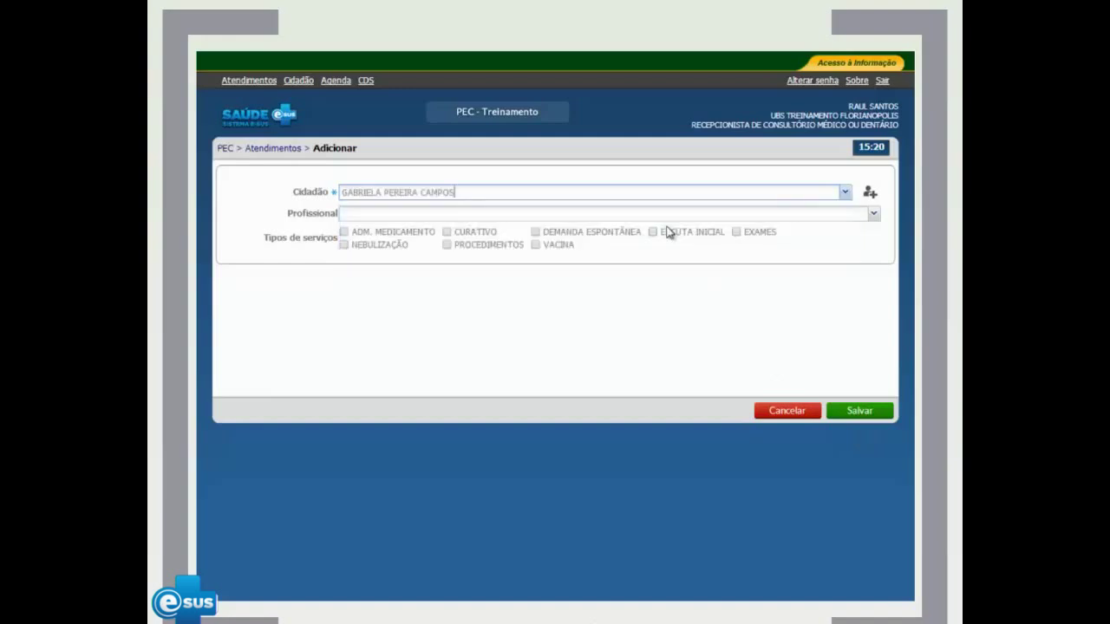
left_click(668, 214)
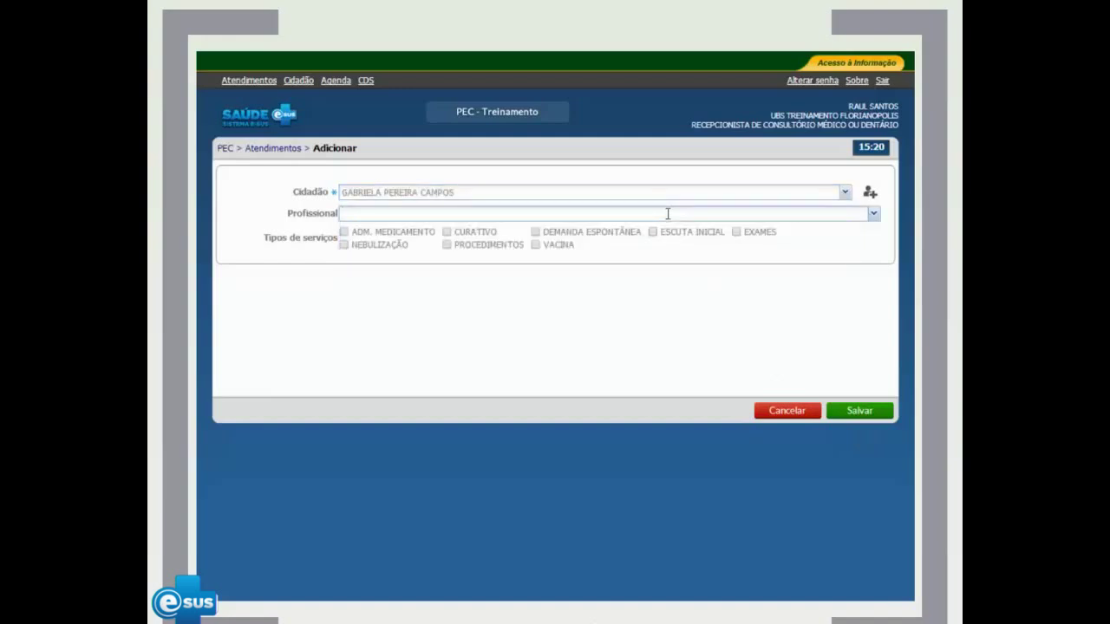
type("julia")
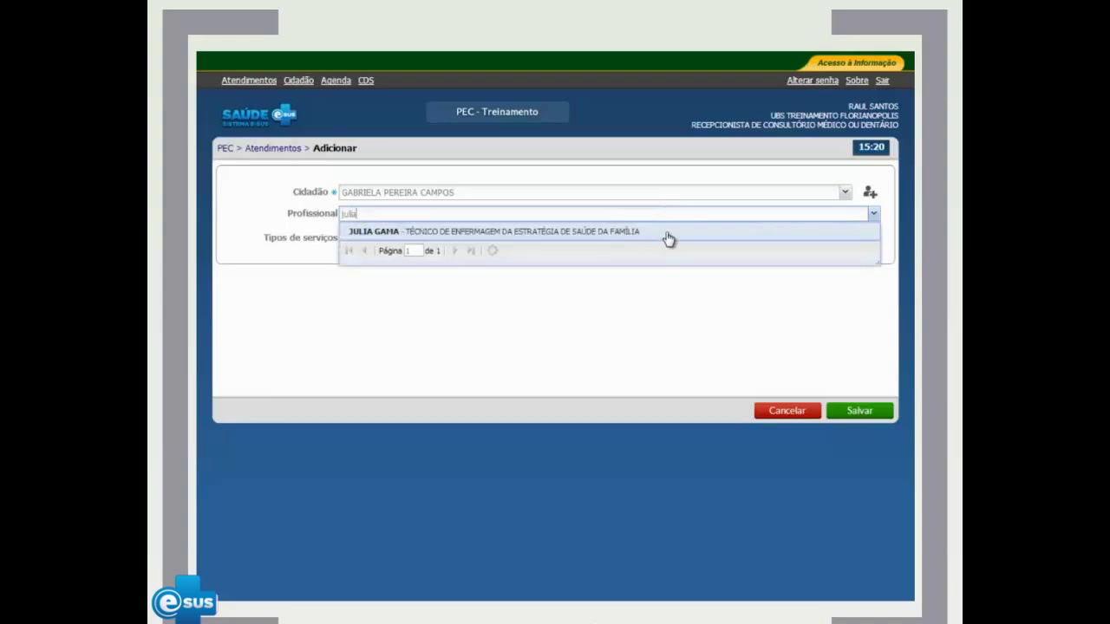
left_click(668, 231)
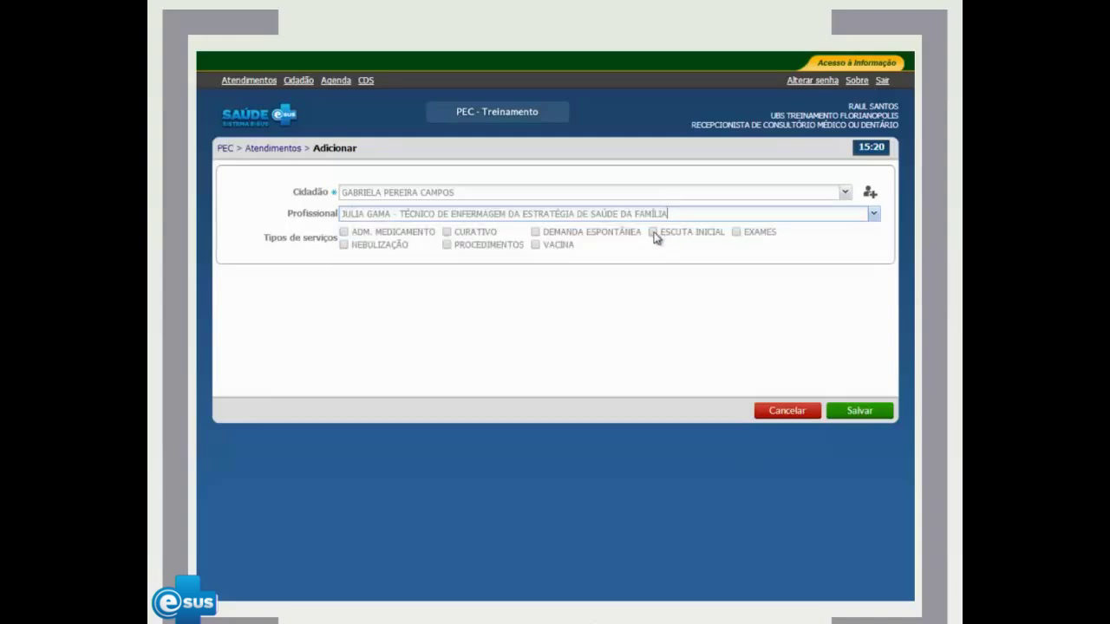
left_click(653, 233)
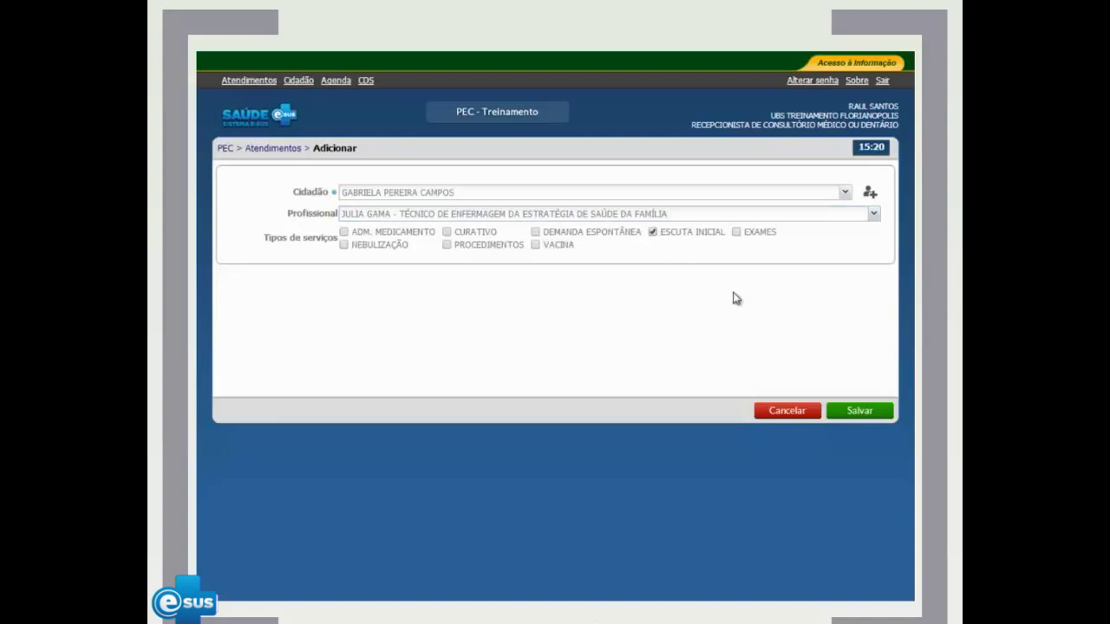
left_click(858, 411)
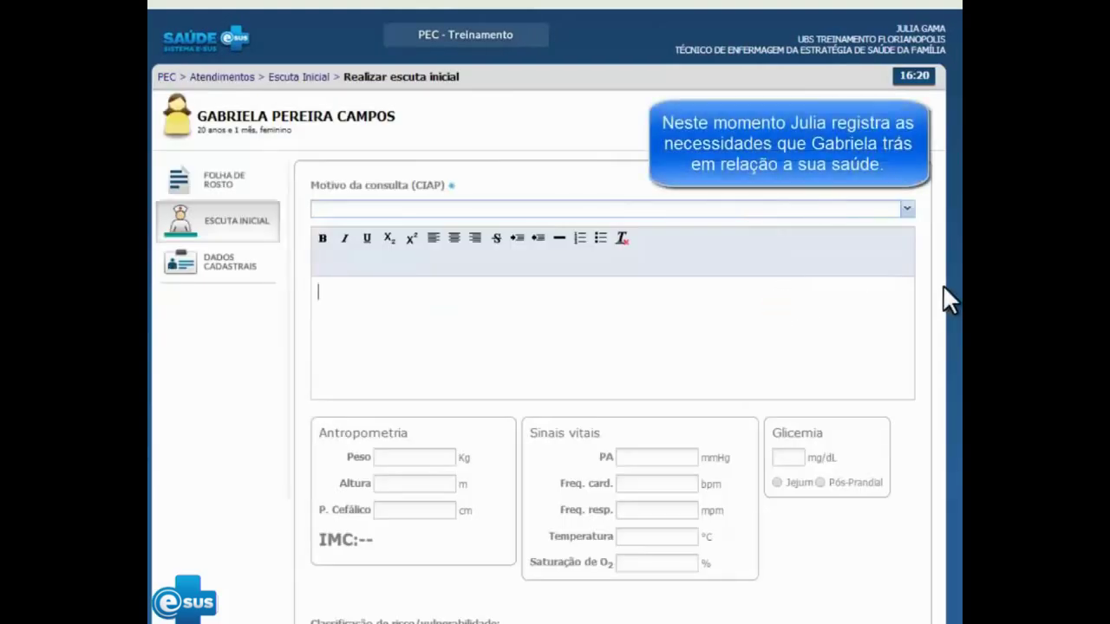
Describe the complaint as "Pct relata enjoos e atraso na menstruação.", with the lines "DUM: 21/01/2014" and "IG: 7s"
type("Pct relata enj")
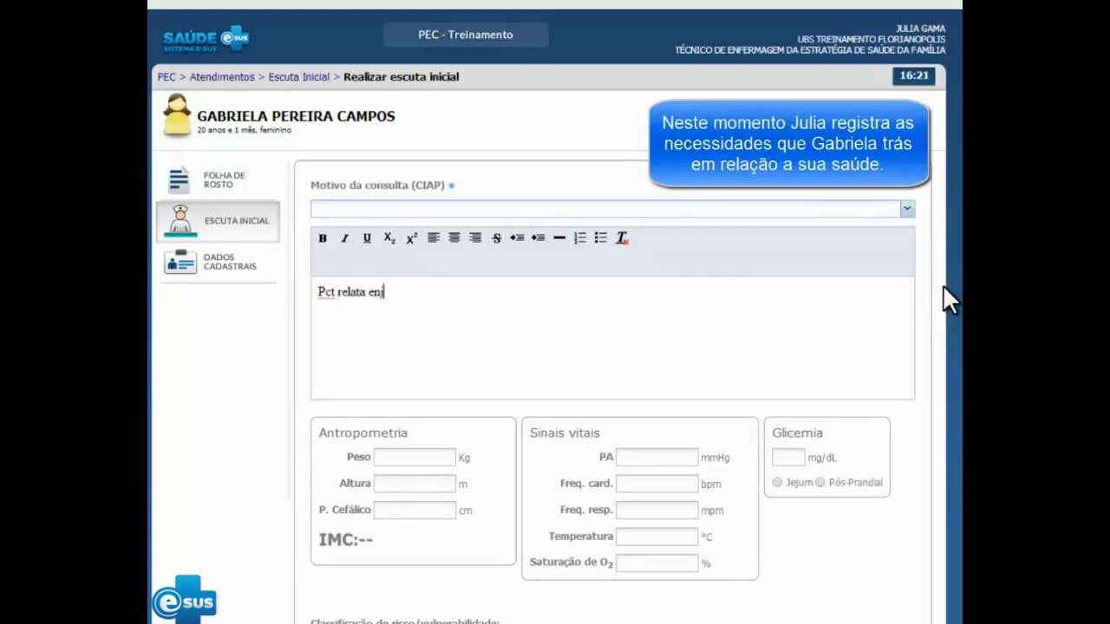
type("oos e atraso na menstruação")
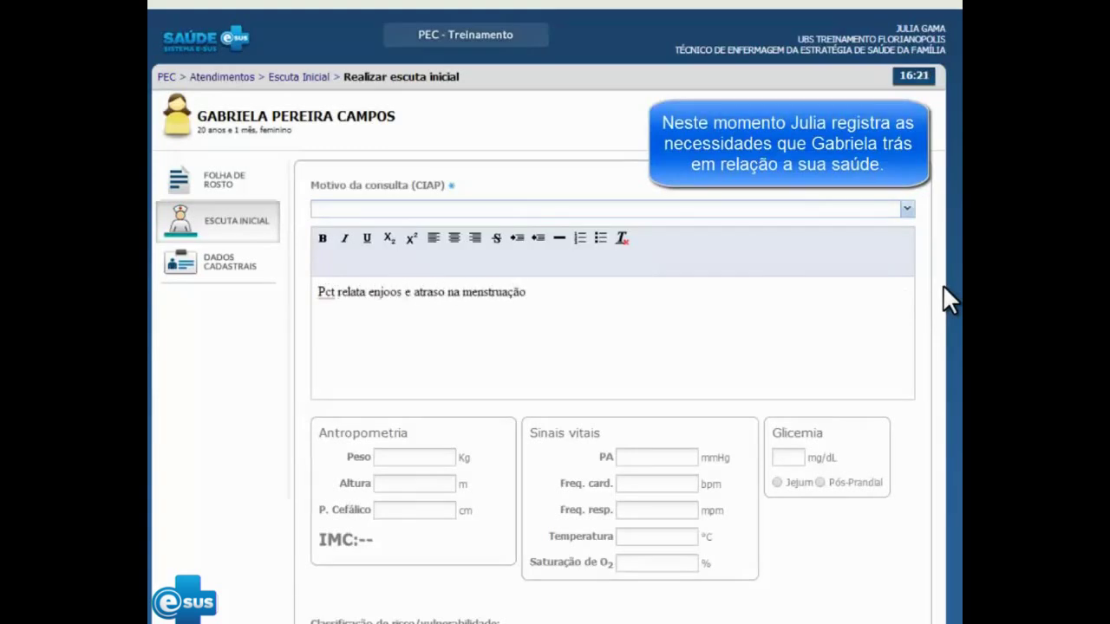
type(".")
key("Return")
type("DUM: ")
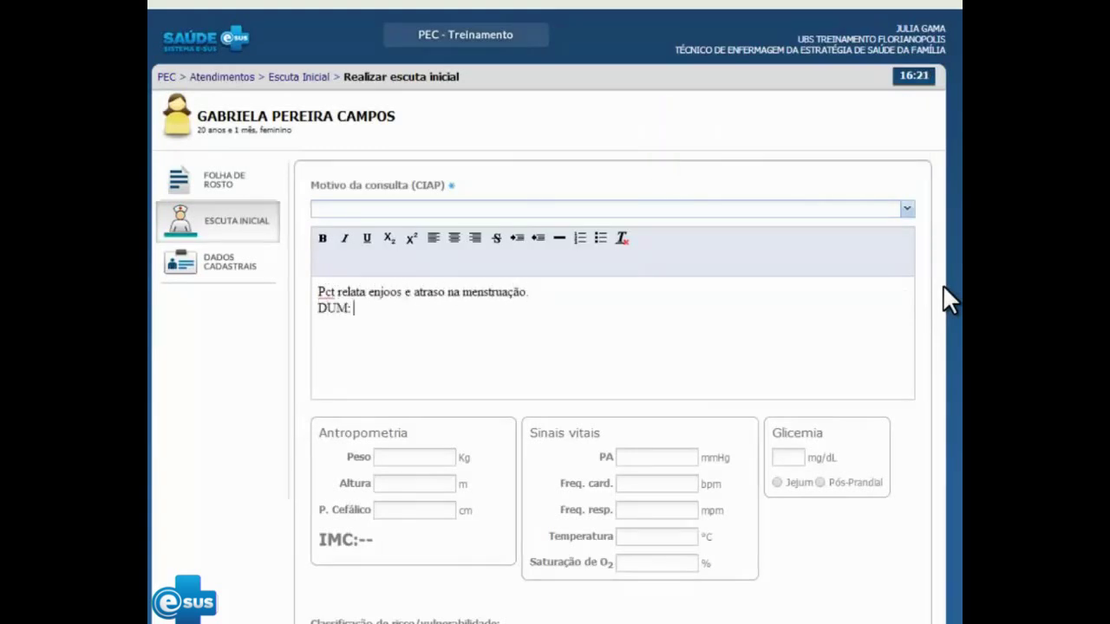
type("21/01/2014 ")
type("IG: 7s")
Set the Motivo da consulta (CIAP) to MEDO DE ESTAR GRÁVIDA
left_click(849, 205)
type("medo de ")
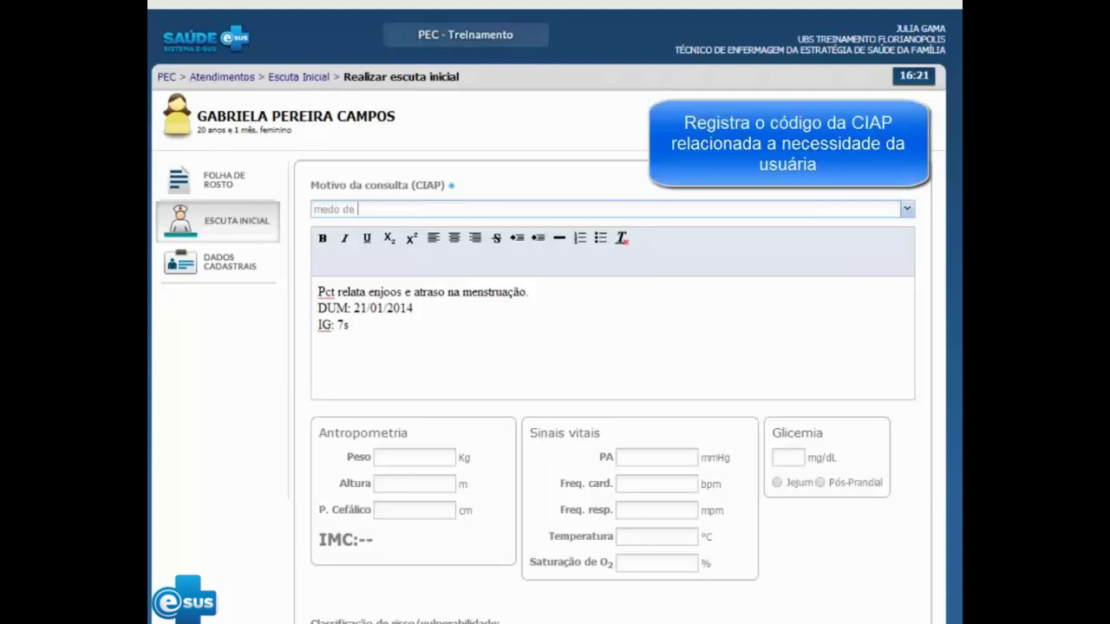
type("estar")
left_click(714, 235)
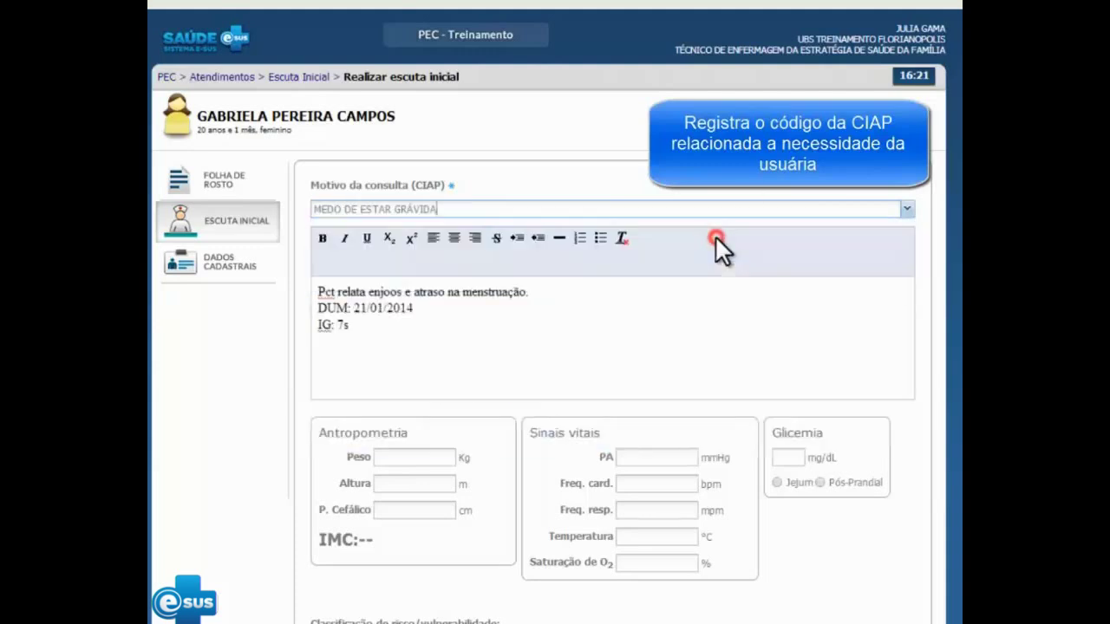
Record the patient's Peso as 51 kg and Altura as 1,65 m under Antropometria
left_click(412, 457)
type("51")
key("Tab")
type("1,65")
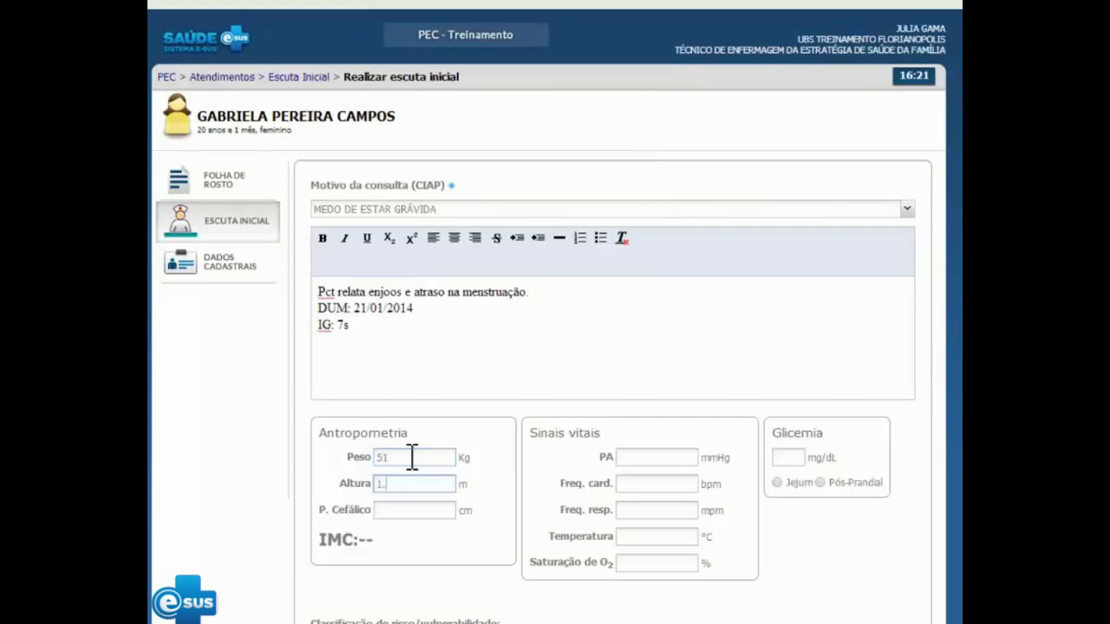
key("Tab")
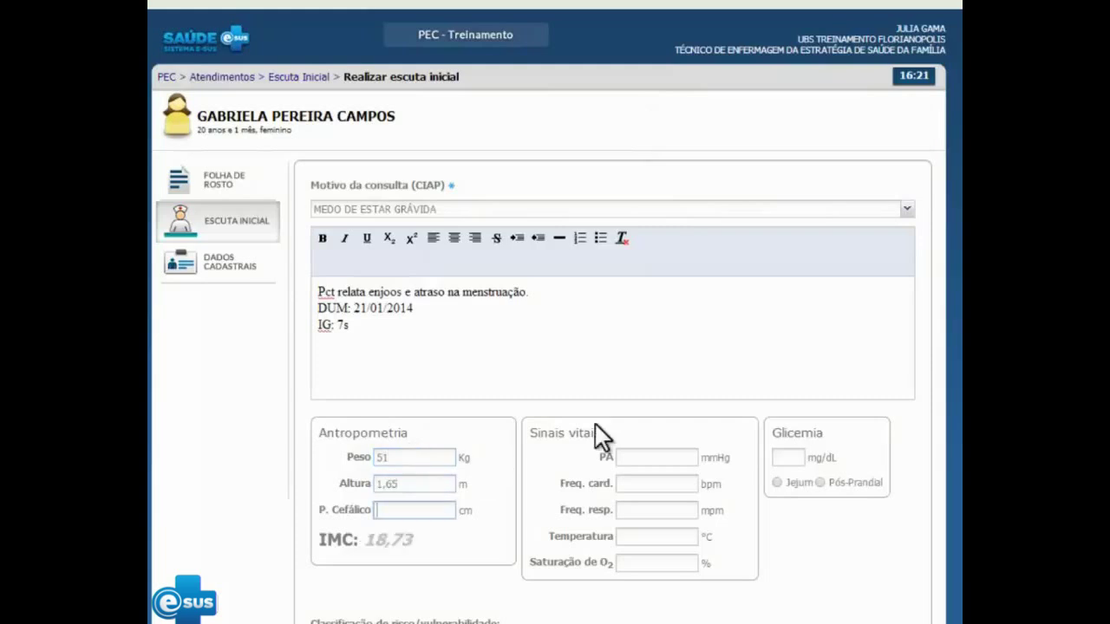
Record the blood pressure as 110/070 mmHg and classify the risk/vulnerability as Intermediária
scroll(770, 494, "down", 1)
left_click(651, 374)
type("110/070")
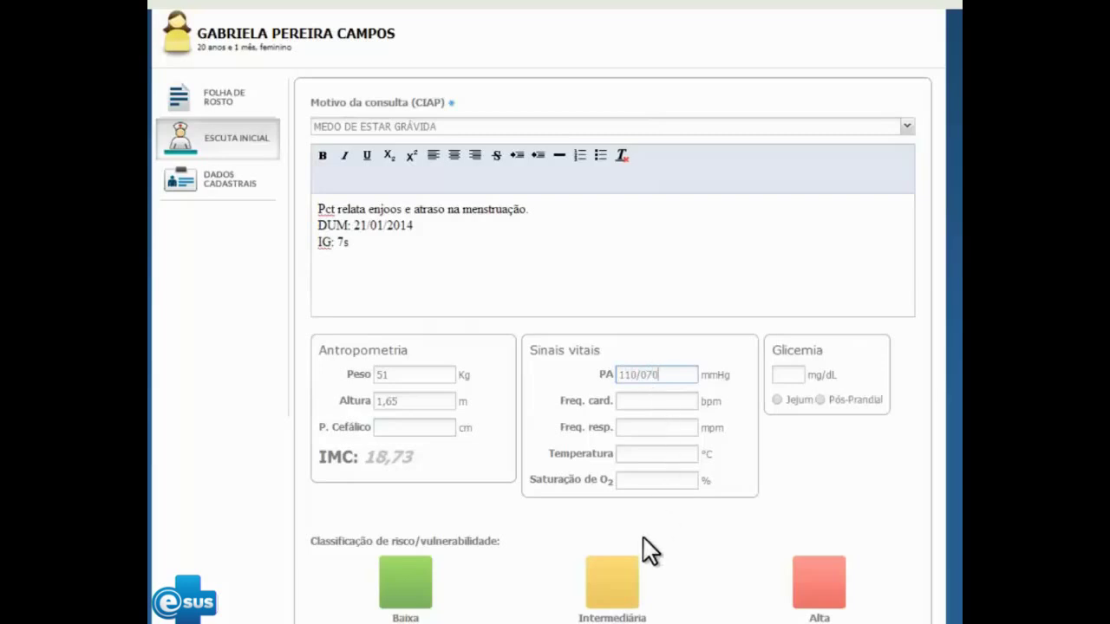
scroll(657, 513, "down", 1)
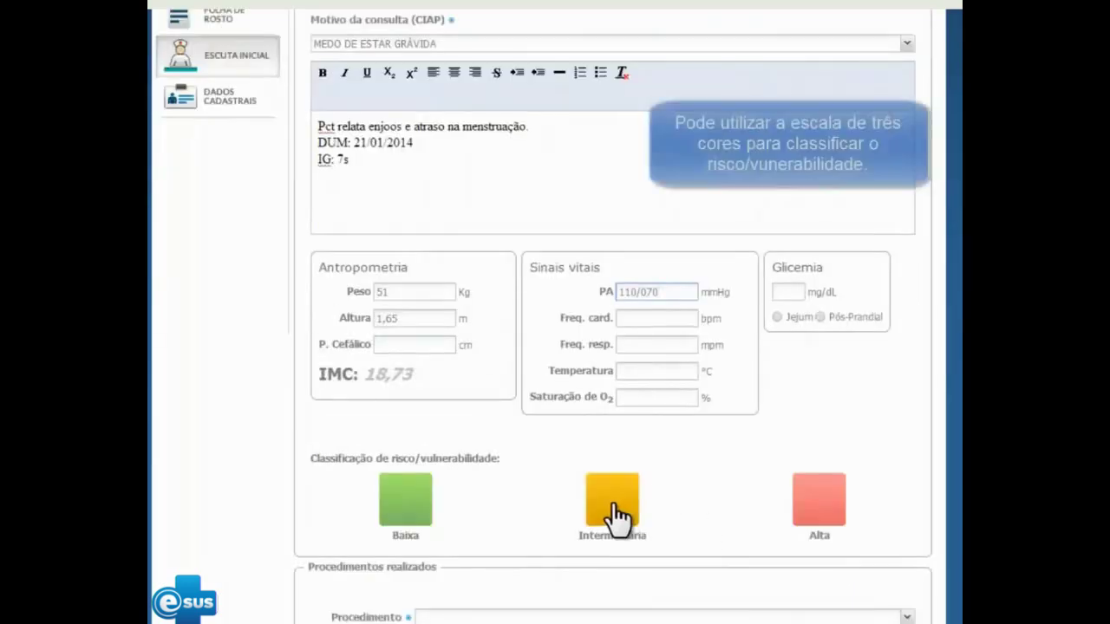
left_click(617, 516)
Refer the patient internally by adding her to the attendance list for DEMANDA ESPONTÂNEA with the team's family health nurse
scroll(924, 475, "down", 3)
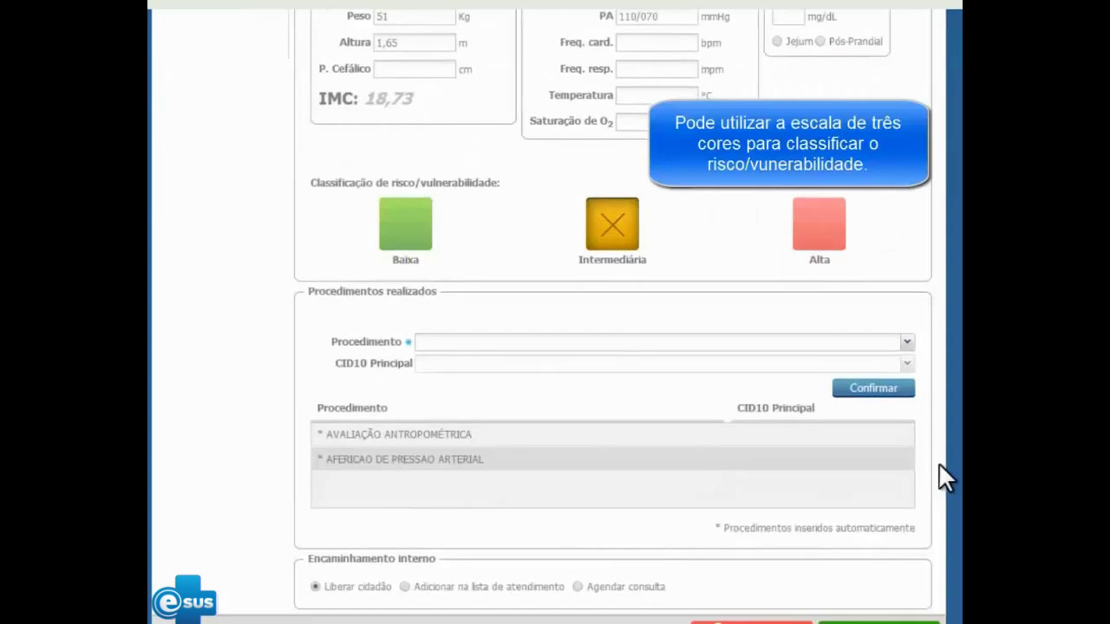
left_click(404, 587)
scroll(407, 564, "down", 1)
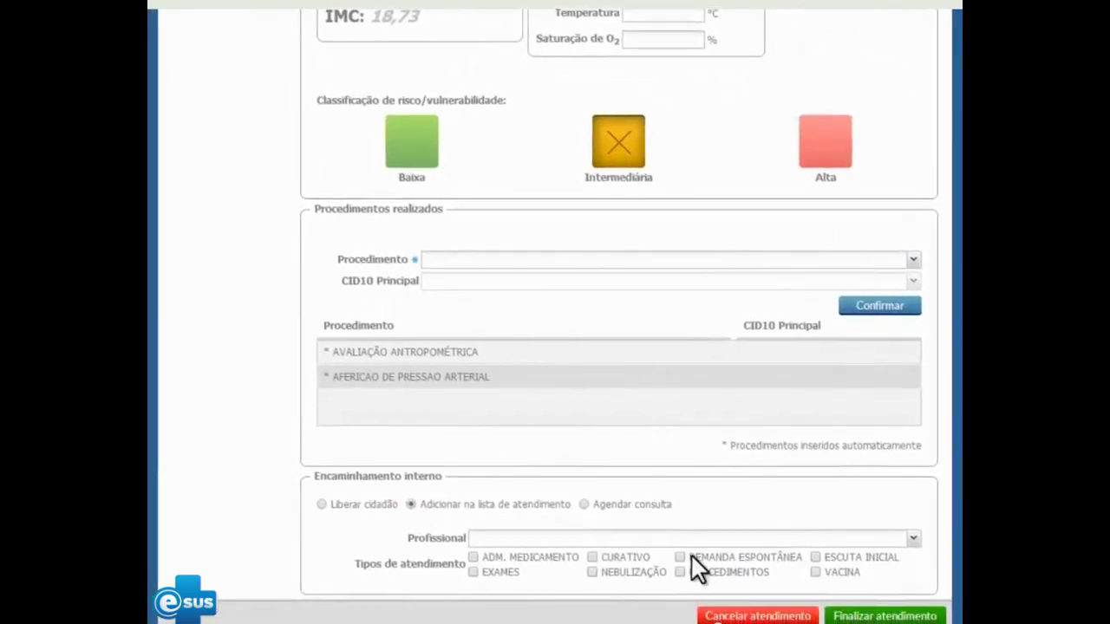
left_click(692, 556)
left_click(691, 538)
type("car")
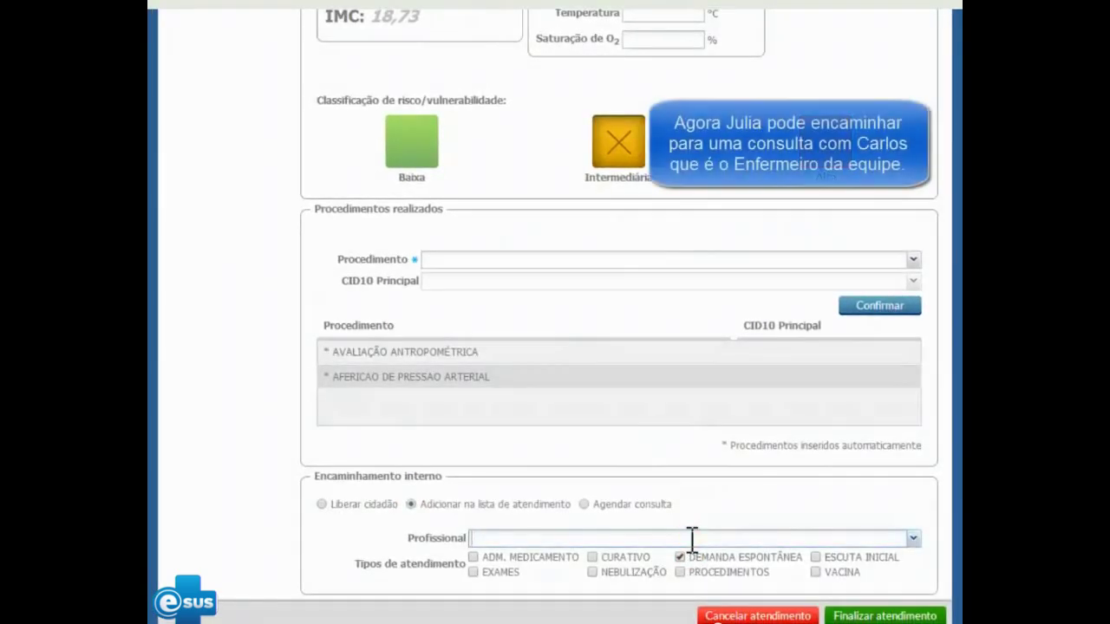
left_click(690, 560)
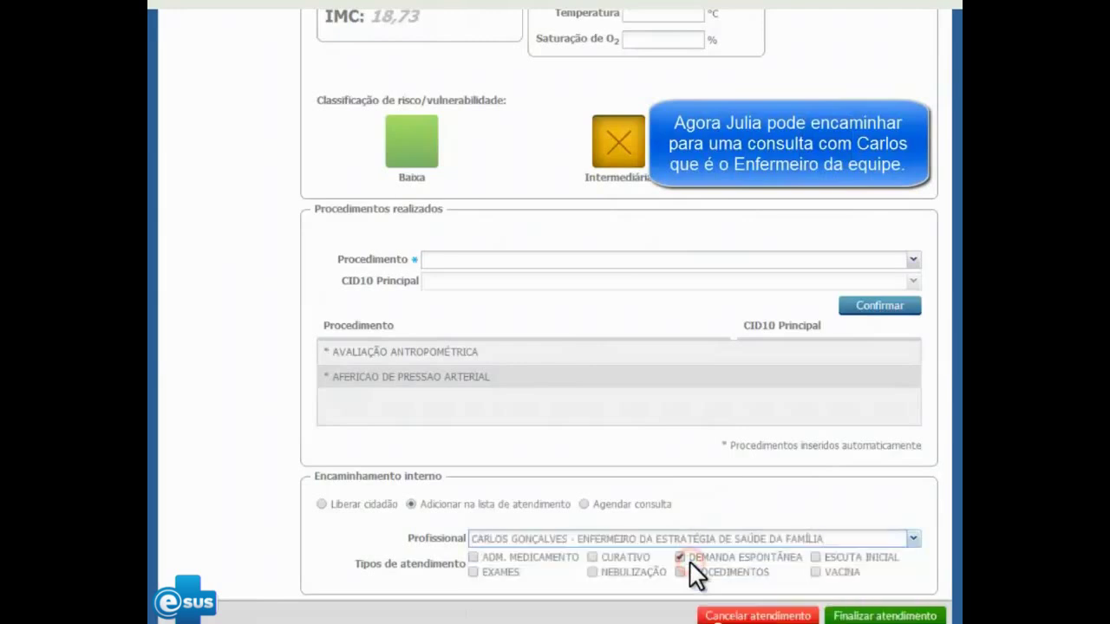
Finalize the initial screening and toggle the attendance list's restriction to the professional's own attendances
left_click(890, 615)
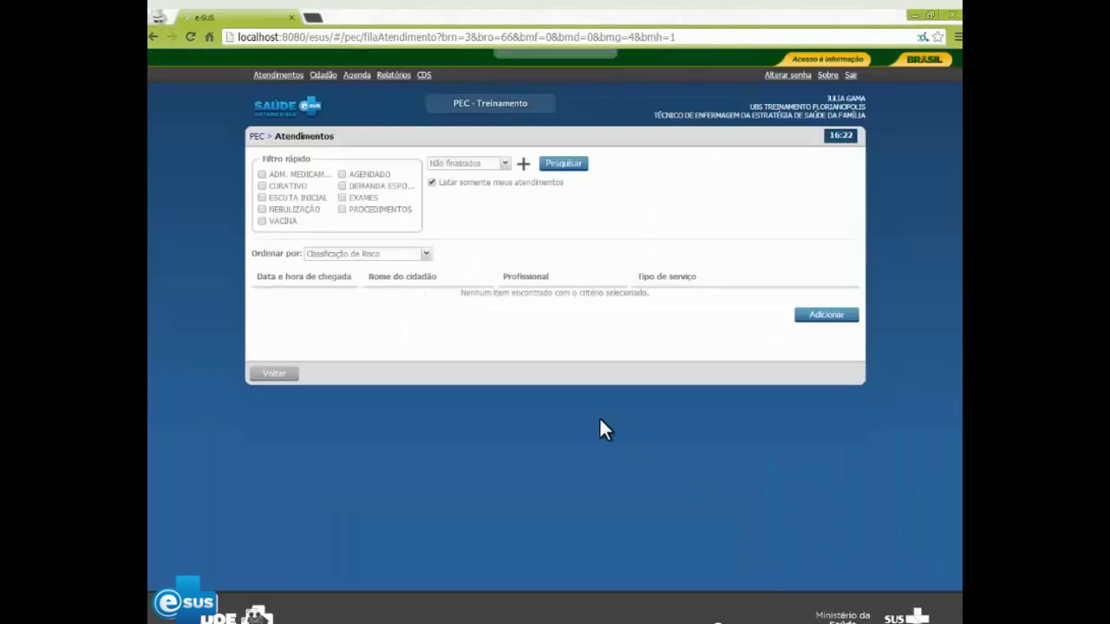
left_click(462, 185)
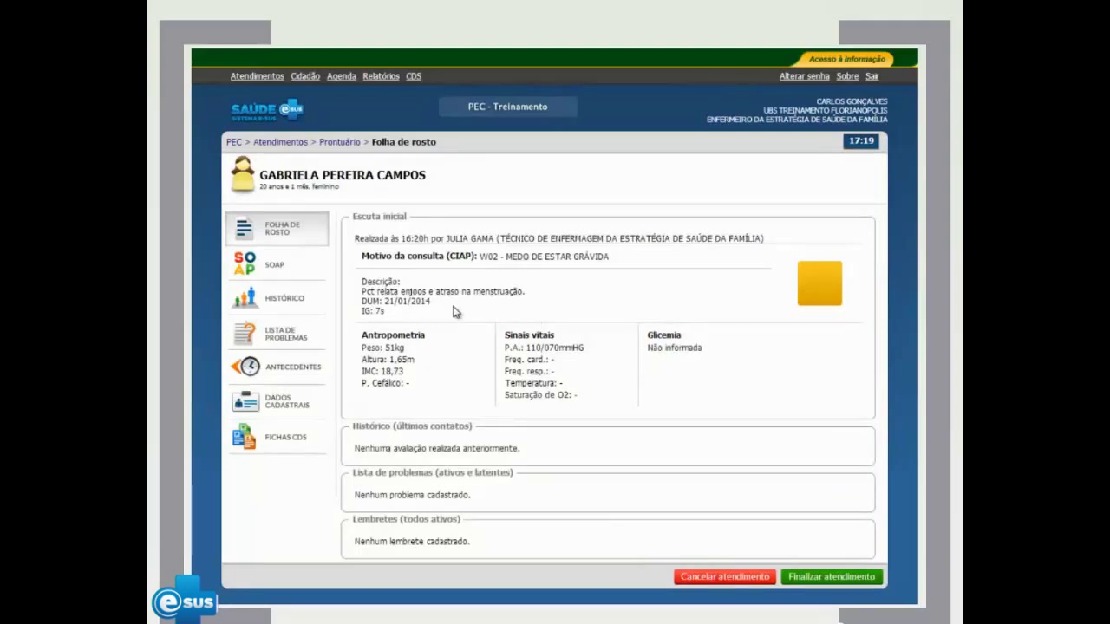
In the SOAP's Subjetivo section, enter "relata relacionamento casual há três meses, enjoos e atraso na menstruação. Nega uso de preservativo ou outro método de contracepção."
left_click(294, 270)
type("relata relacionamento casual há três meses, enjoos e atraso na me")
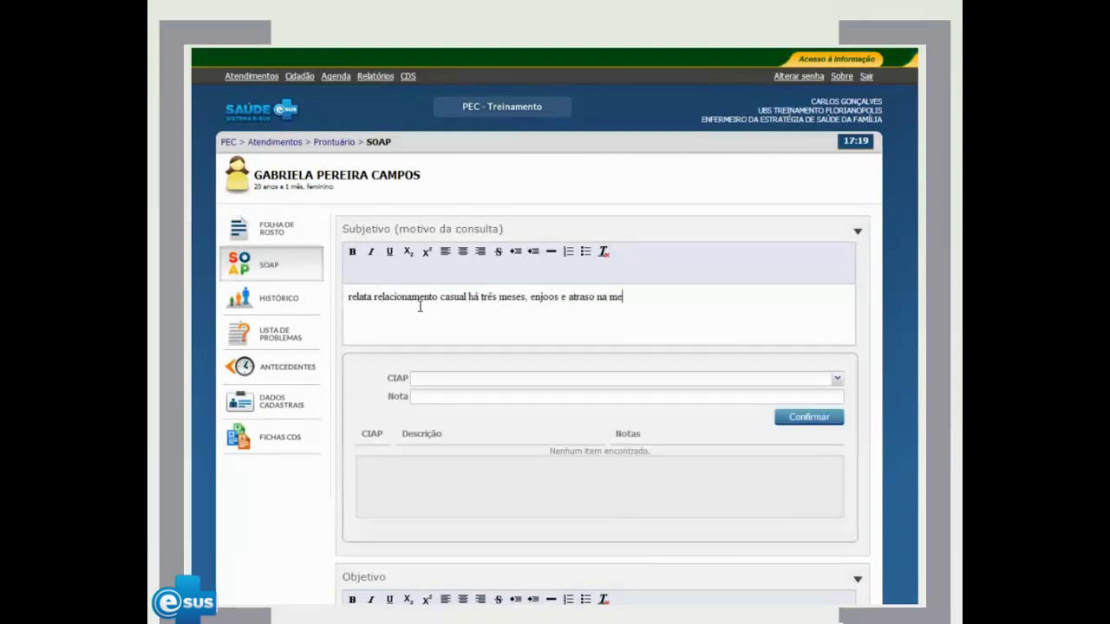
type("nstruação. Nega uso de preser")
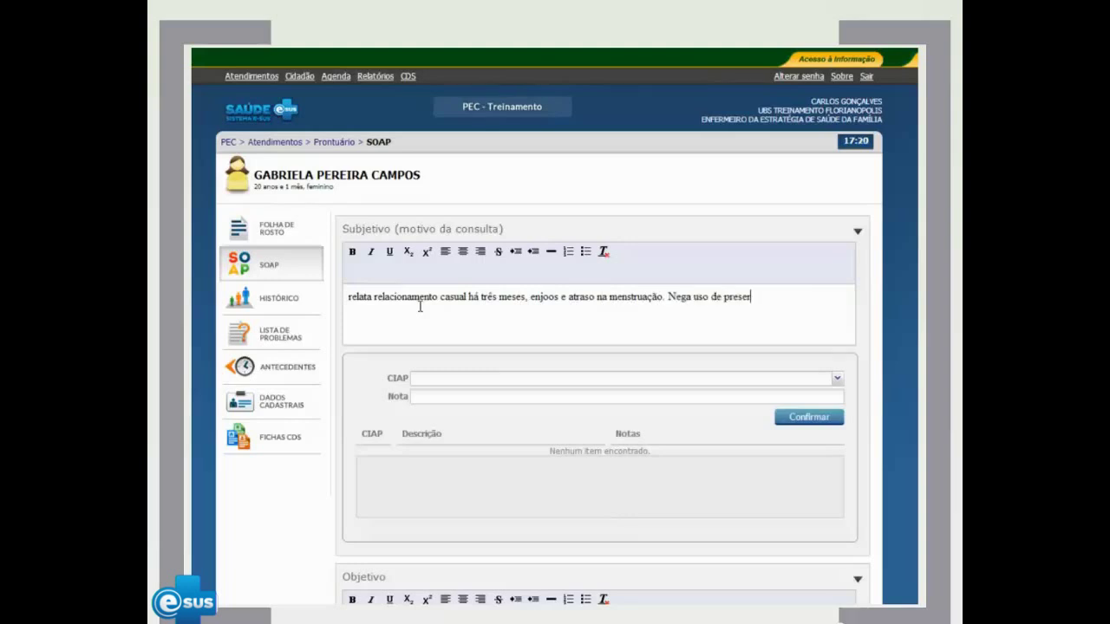
type("vativo ou outro método de contracepção.")
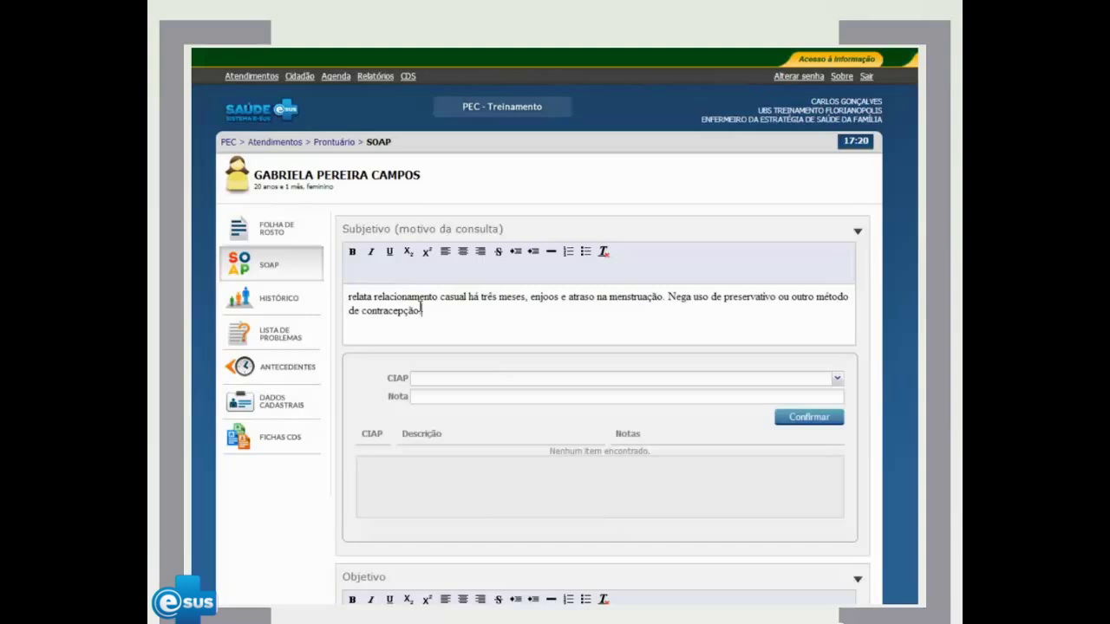
Add the CIAP W29, SINAIS/SINTOMAS DA GRAVIDEZ, OUTROS, to the Subjetivo section
left_click(442, 378)
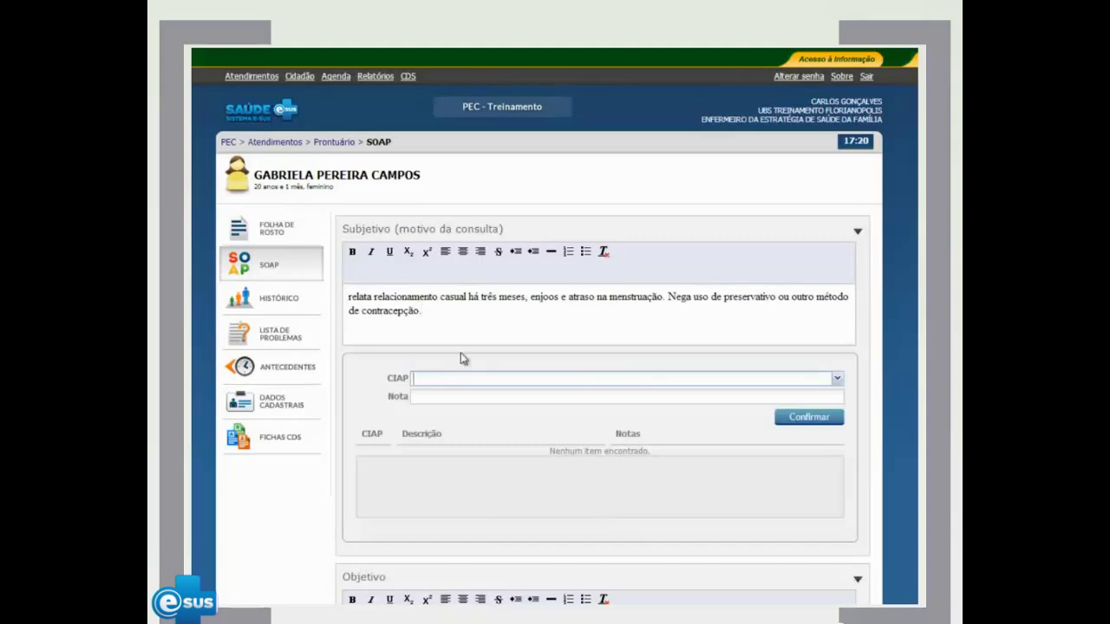
type("w29")
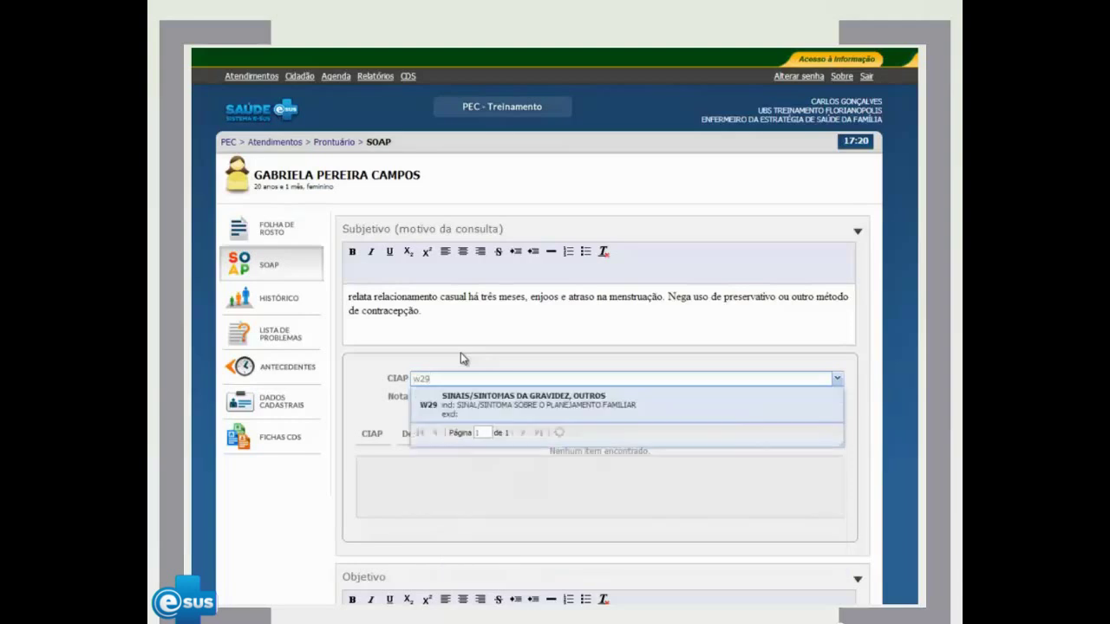
left_click(629, 404)
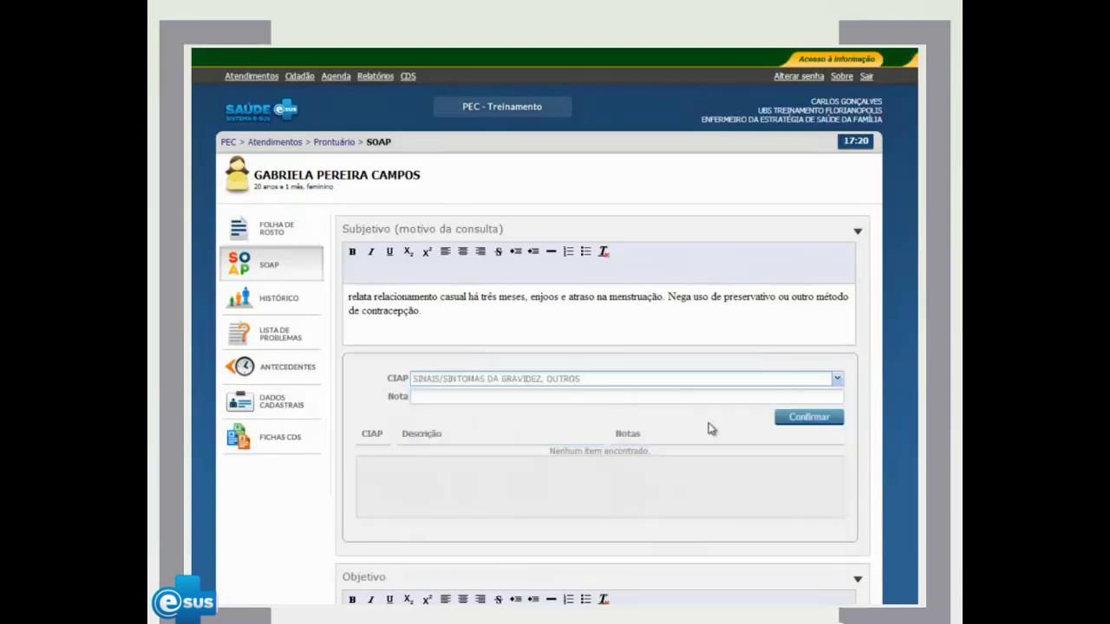
left_click(806, 417)
Write the Objetivo notes as three lines: "DUM: 21/01/2014", "IG: 7 semanas" and "dor a palpação nas mamas"
scroll(894, 392, "down", 5)
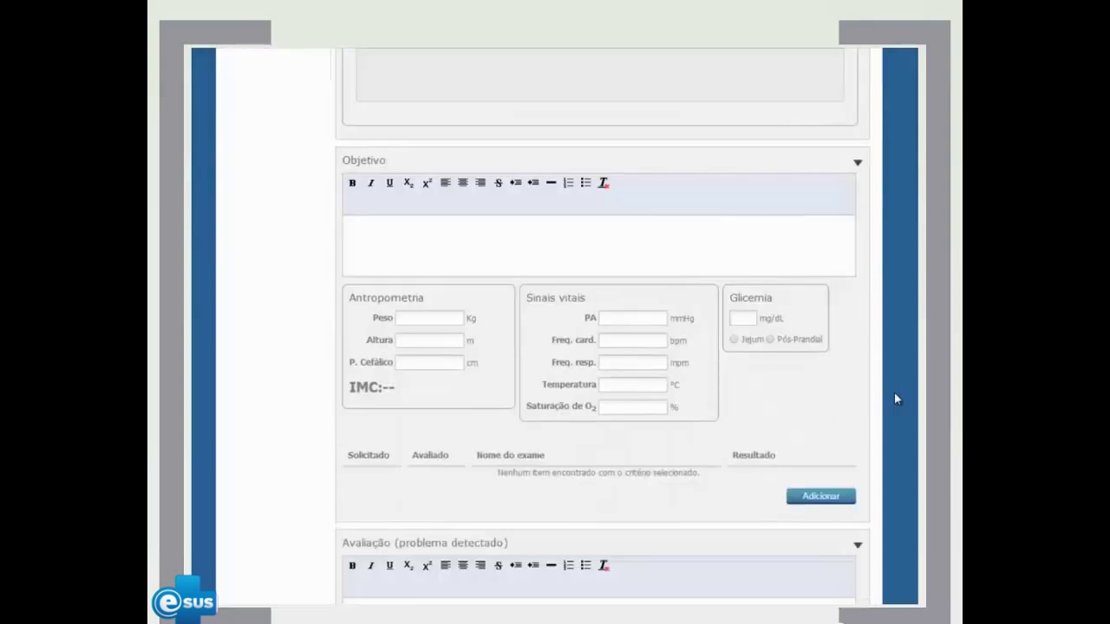
scroll(875, 376, "down", 2)
left_click(718, 168)
type("DUM: 21/01/2014")
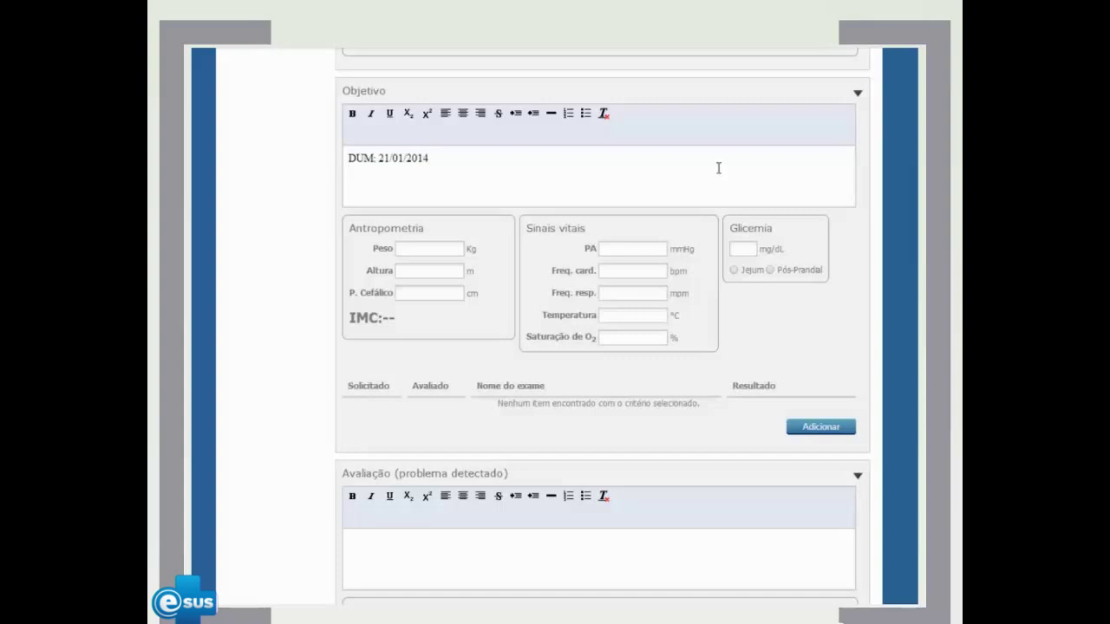
key("Return")
type("IG: 7 semanas dor a palpação nas mamas")
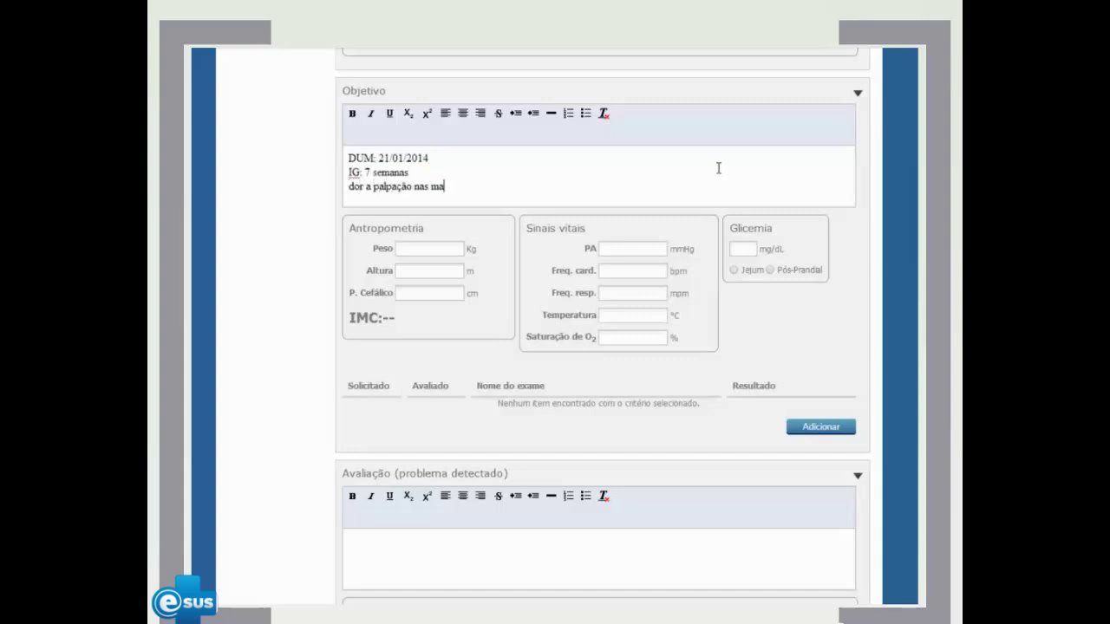
Record Peso 51 kg, Altura 1,65 m and PA 110/070 mmHg in the Objetivo section
left_click(453, 251)
key("Tab")
type("1,65")
key("Tab")
type("110/070")
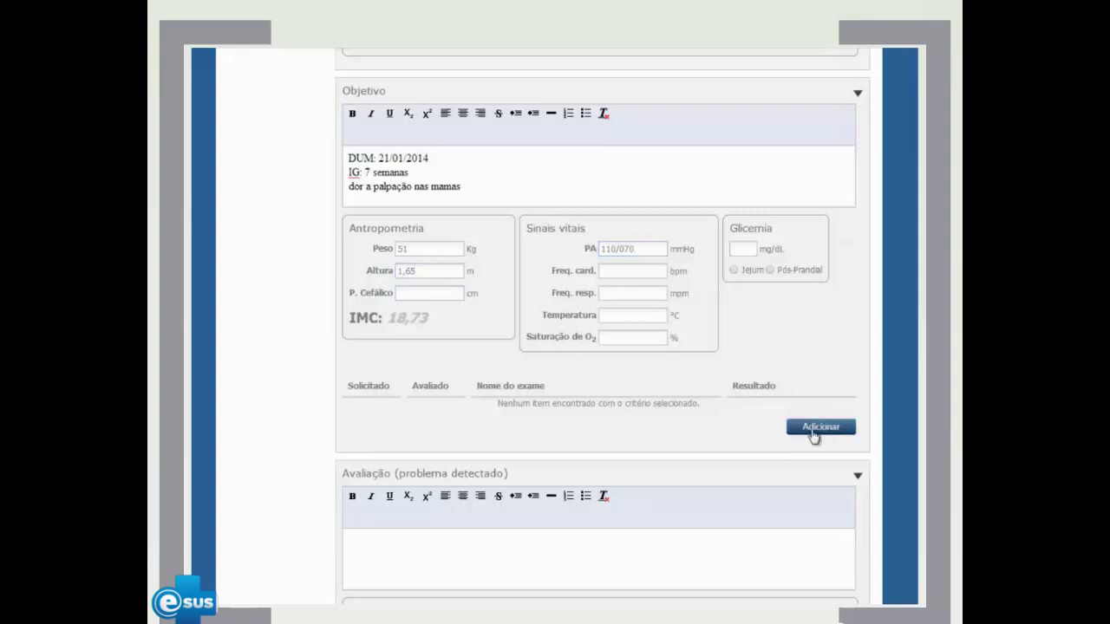
Add and save a TESTE RÁPIDO DE GRAVIDEZ result dated 12/03/2014, described as "Resultado positivo para gravidez"
left_click(813, 431)
left_click(575, 219)
type("gravi")
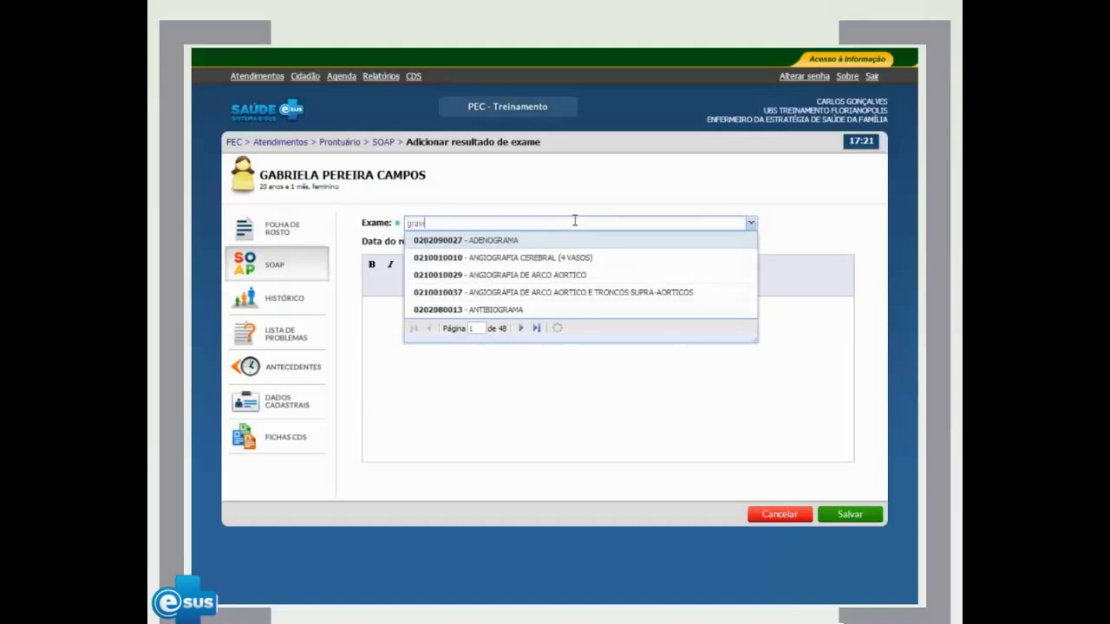
left_click(571, 243)
left_click(508, 242)
left_click(506, 313)
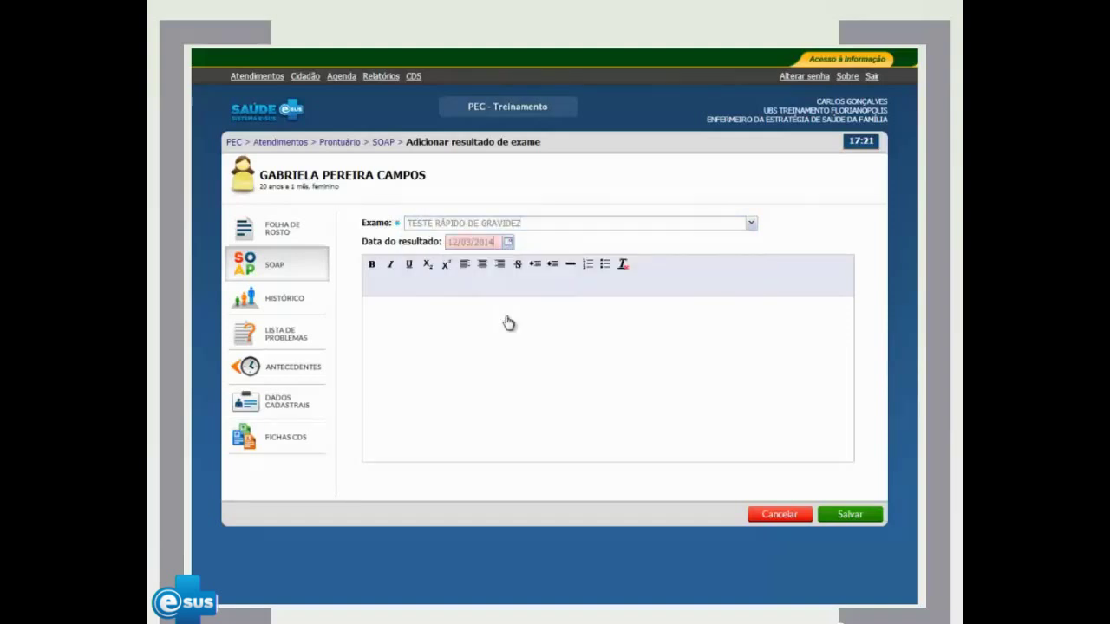
type("Resultado positivo para gravidez")
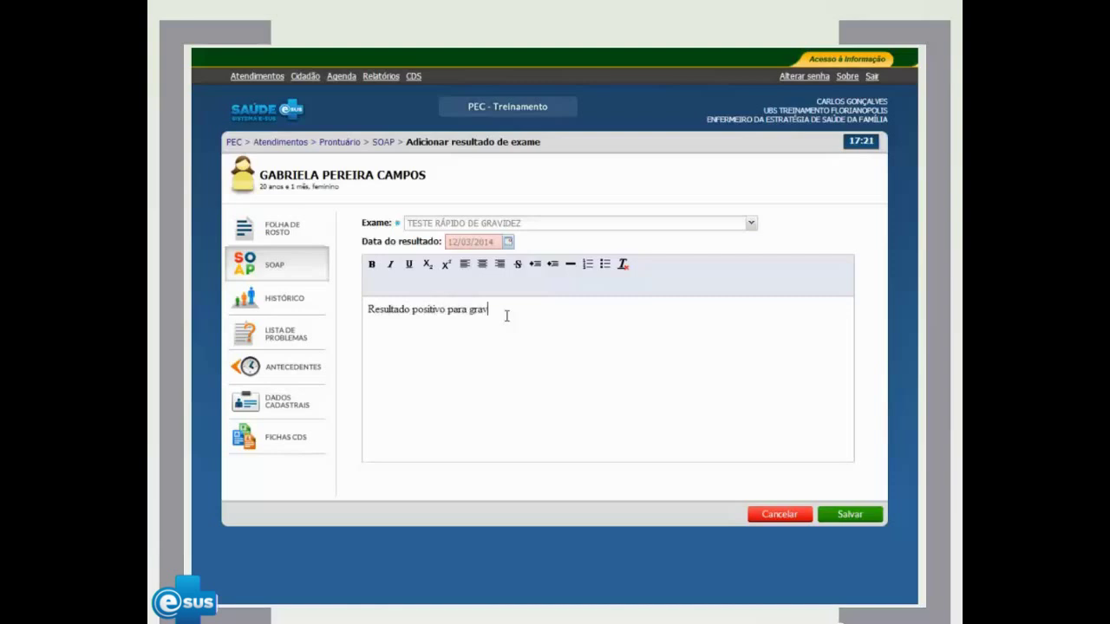
left_click(850, 517)
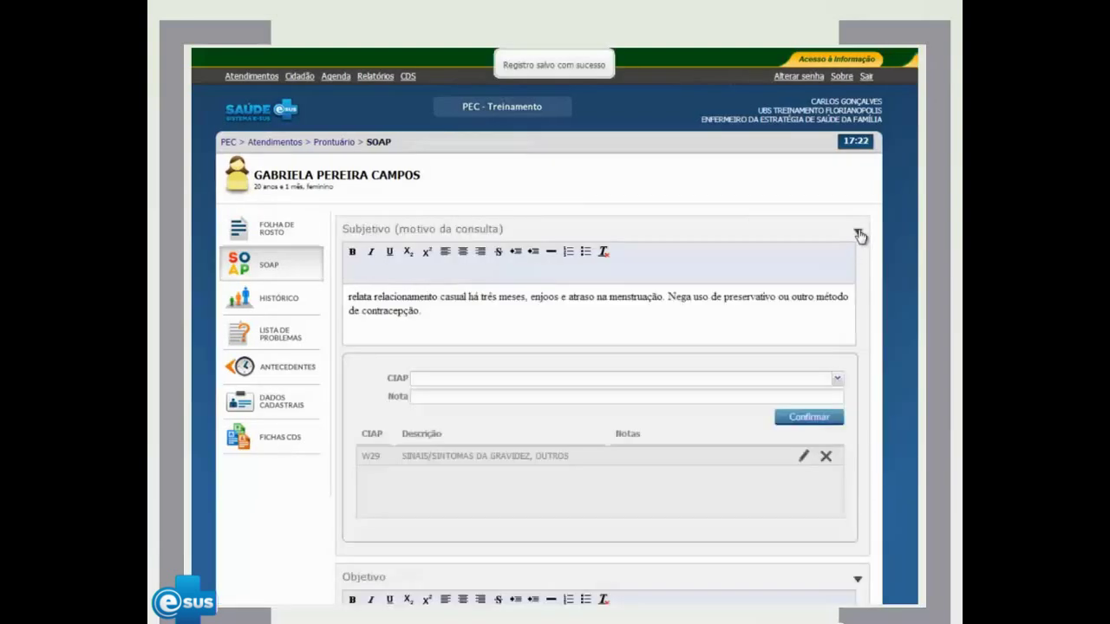
Add the CIAP GRAVIDEZ as the detected problem in the Avaliação section
scroll(872, 305, "down", 1)
scroll(872, 305, "down", 7)
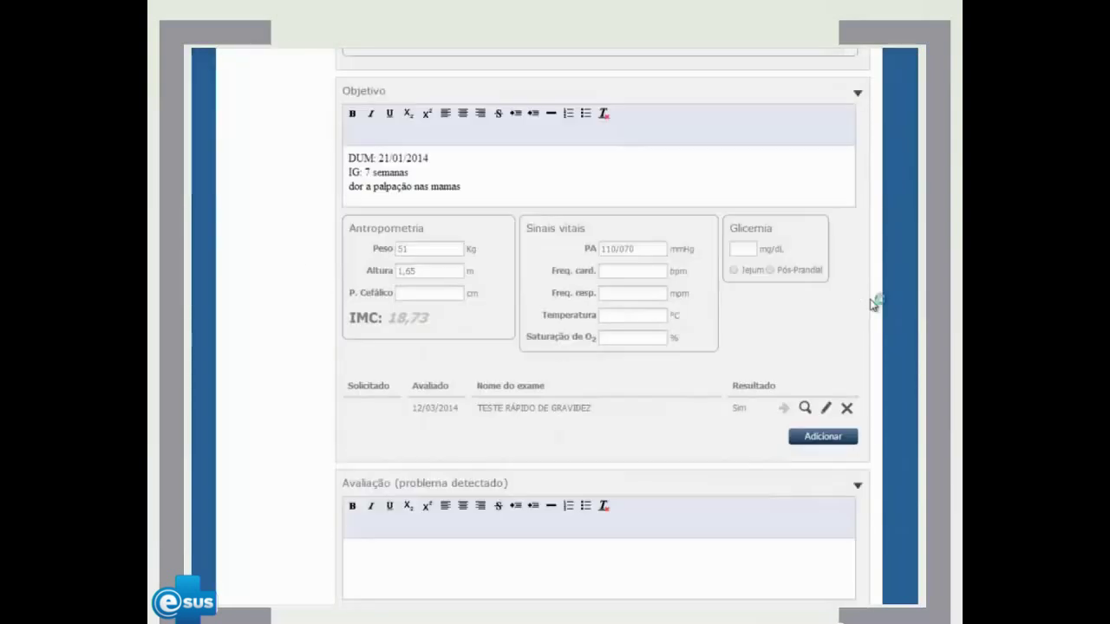
scroll(872, 303, "down", 4)
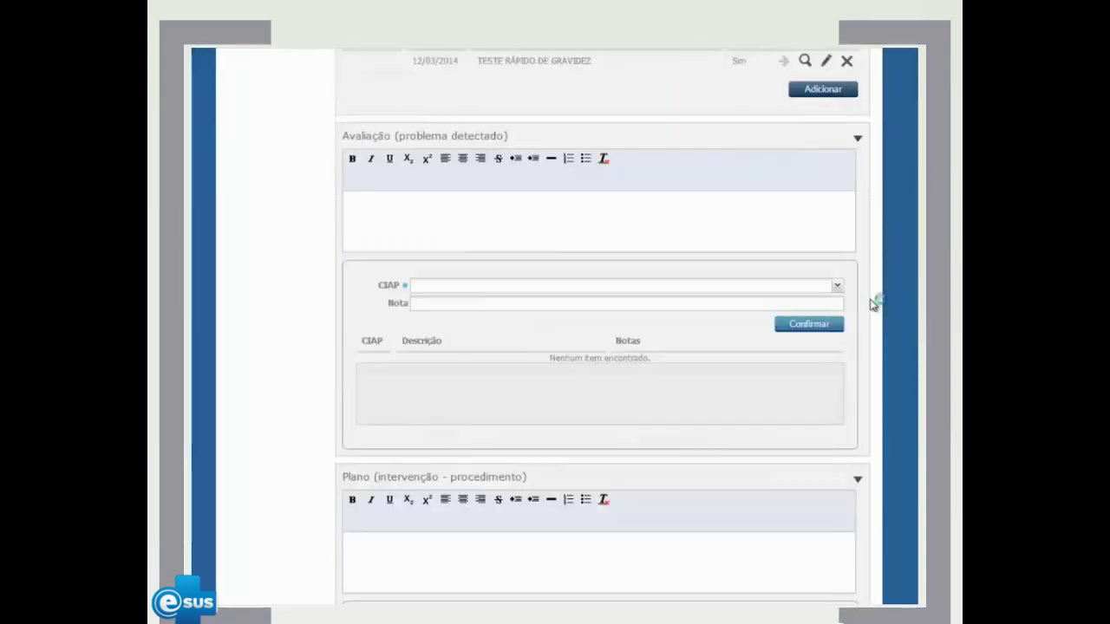
left_click(685, 290)
type("gravide")
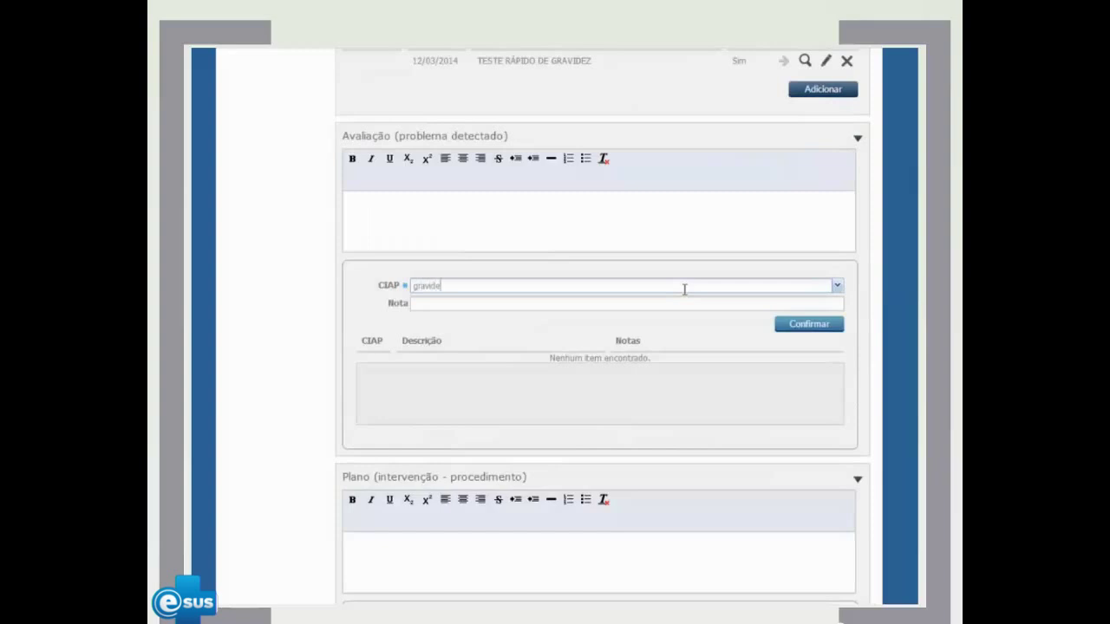
type("z")
left_click(598, 386)
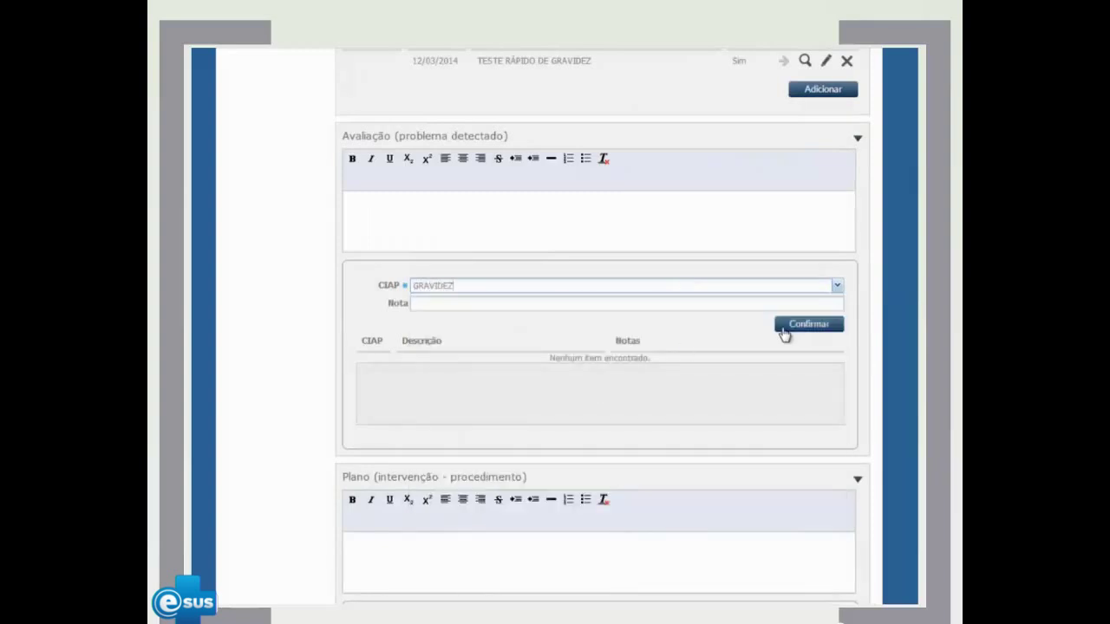
left_click(784, 332)
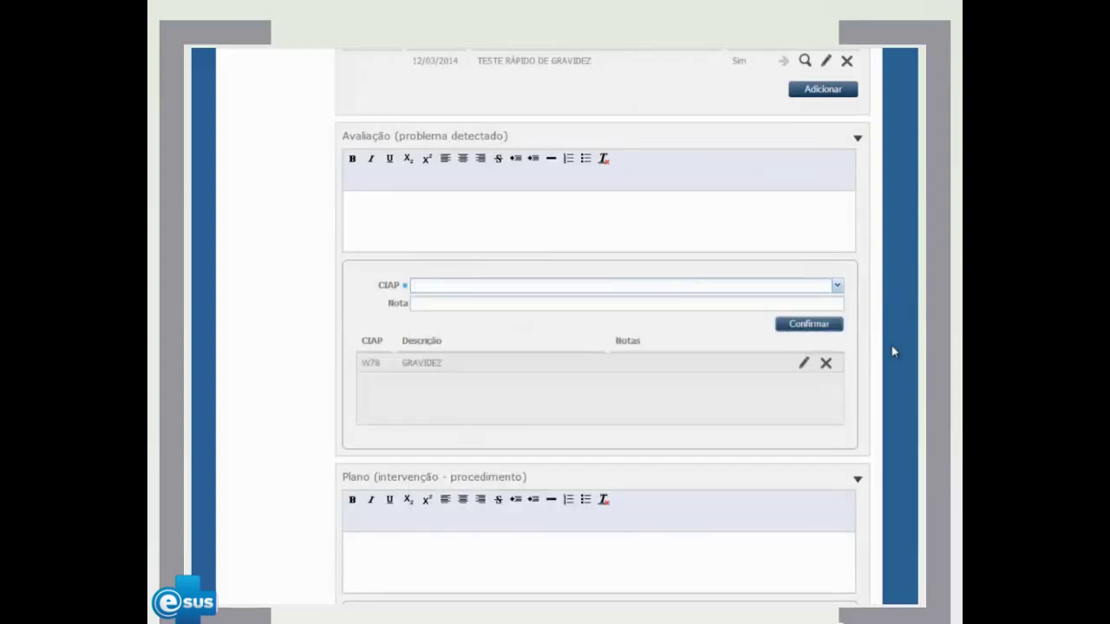
Enter "Orientação sobre a importância do acompanhamento de pré-natal" and "Necessidade de reforço da vacina dT" as separate lines in the Plano section
scroll(893, 351, "down", 3)
left_click(758, 282)
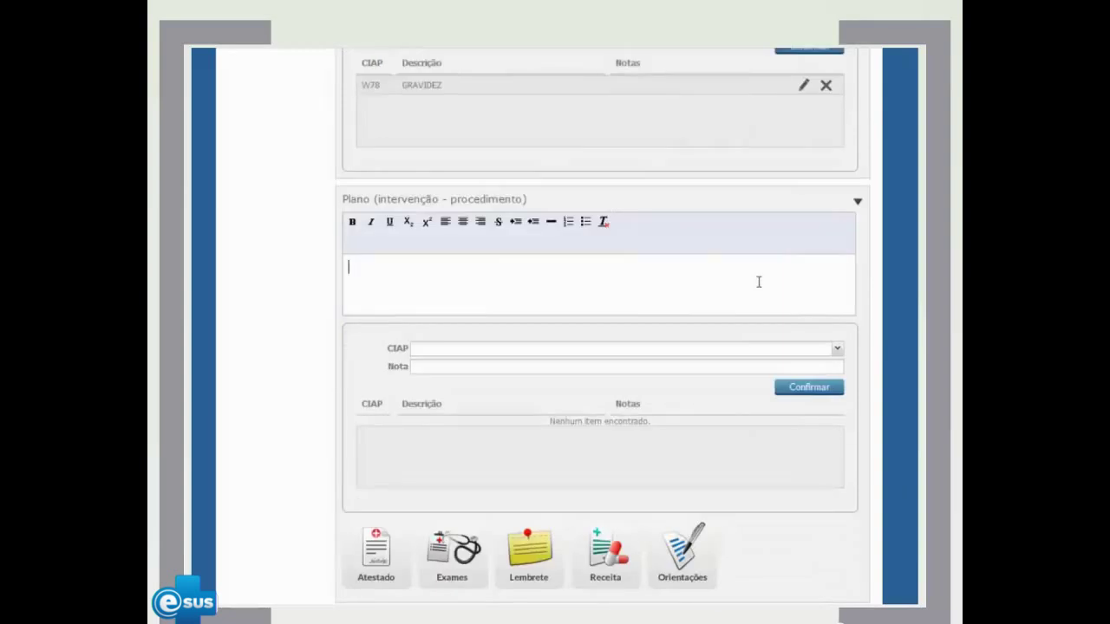
type("Orientação sobre a importância do acomp")
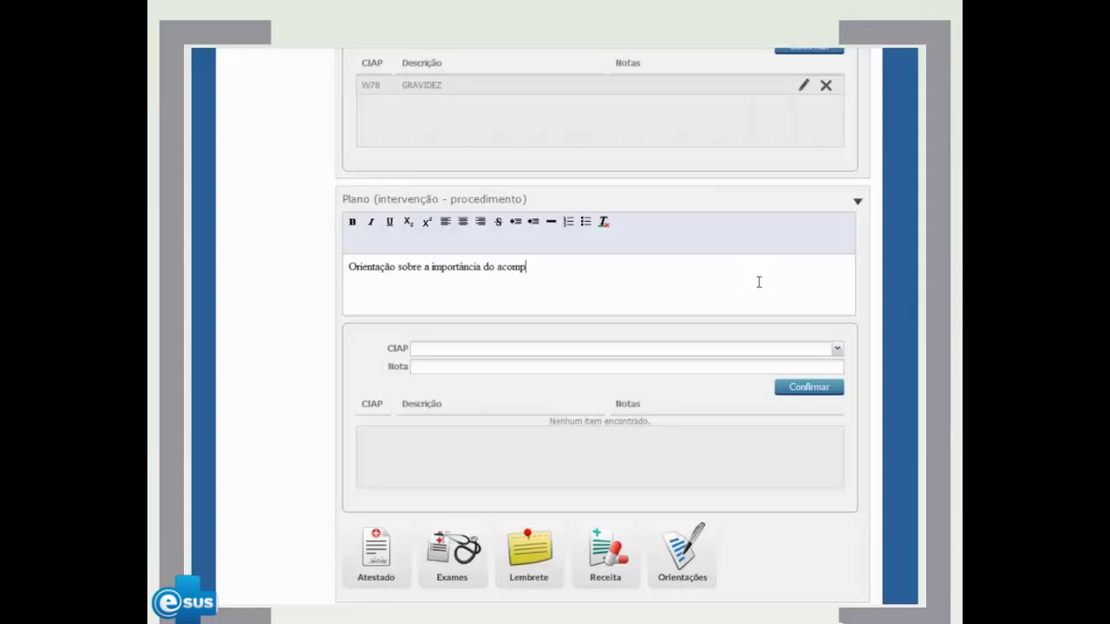
type("anhamento de pré-natal Necessidade de reforço da vecina dT")
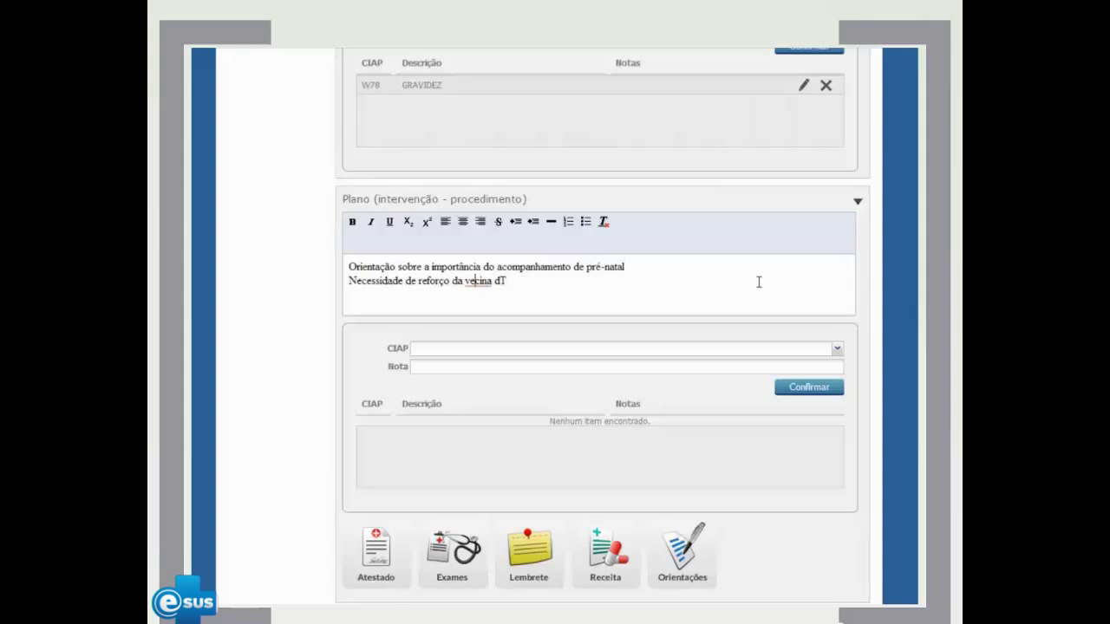
key("BackSpace")
type("a vacina dT")
key("End")
Add a third Plano line reading "Encaminhamento para participação no grupo de gestantes da unidade básica"
key("Return")
type("Encaminhamento para participa")
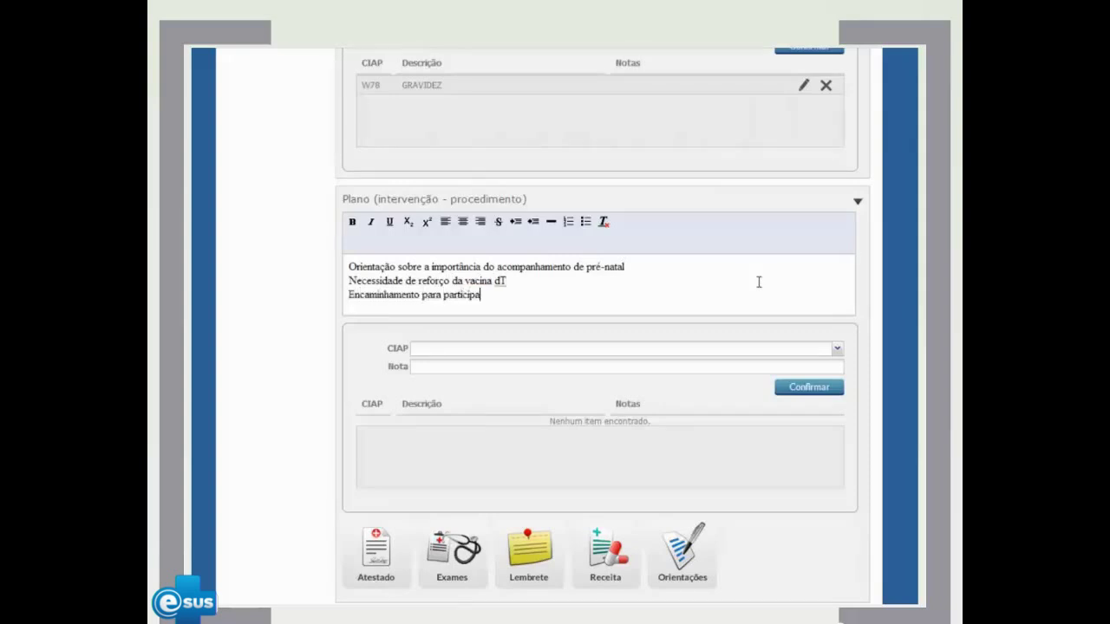
type("ção no grupo de gestantes da unidade básica")
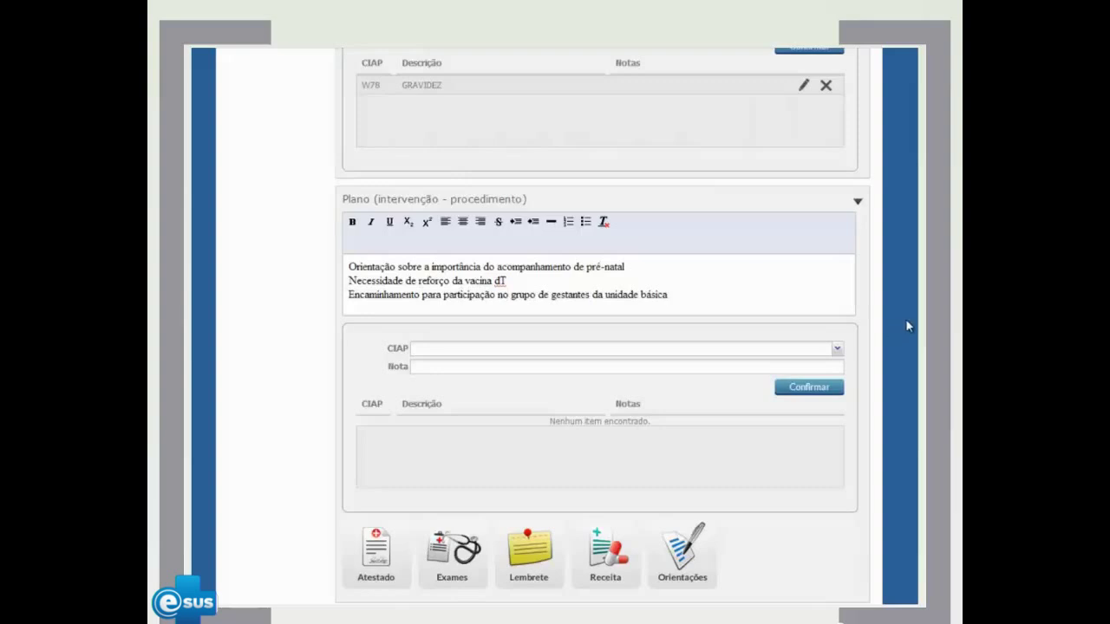
Start a Comum exam request in the Plano section with the clinical data "Paciente com gravidez comprovada"
scroll(905, 318, "down", 1)
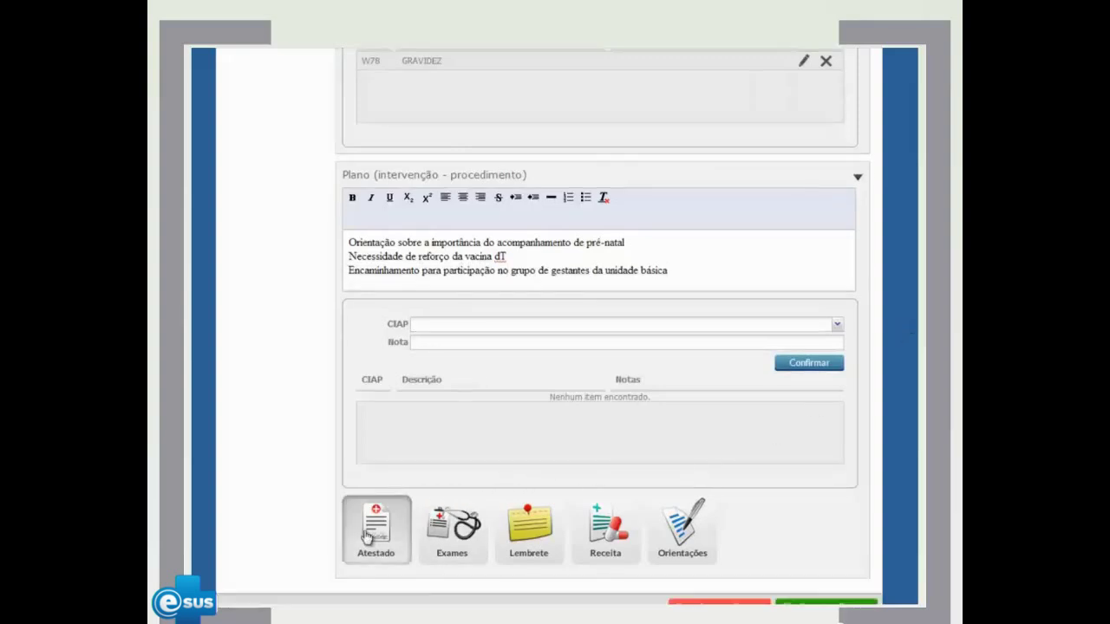
left_click(451, 526)
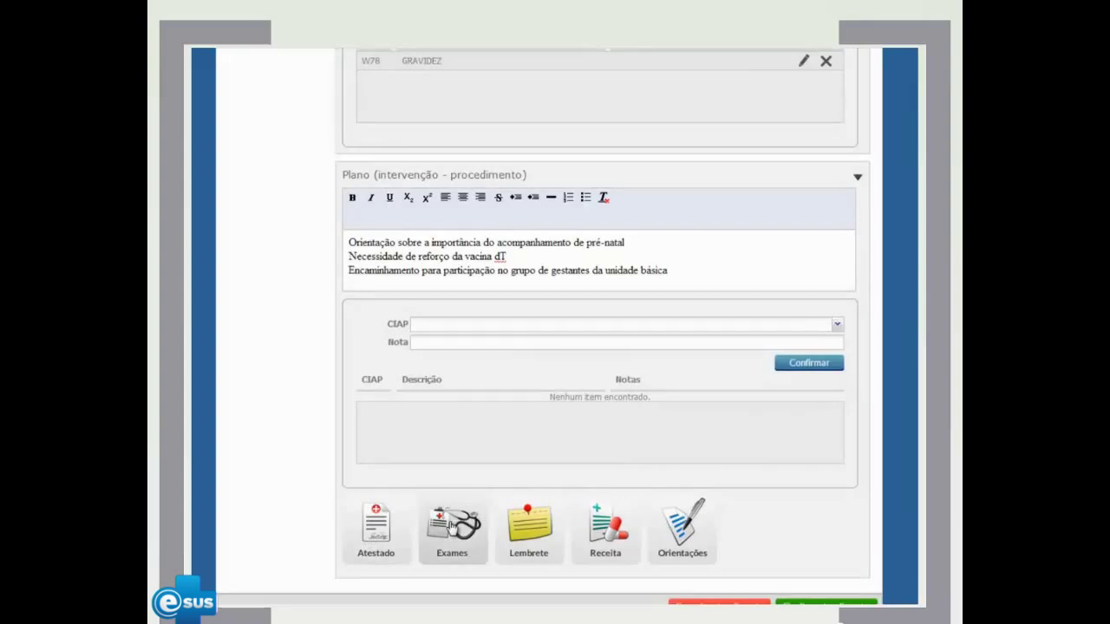
left_click(450, 526)
scroll(896, 469, "down", 3)
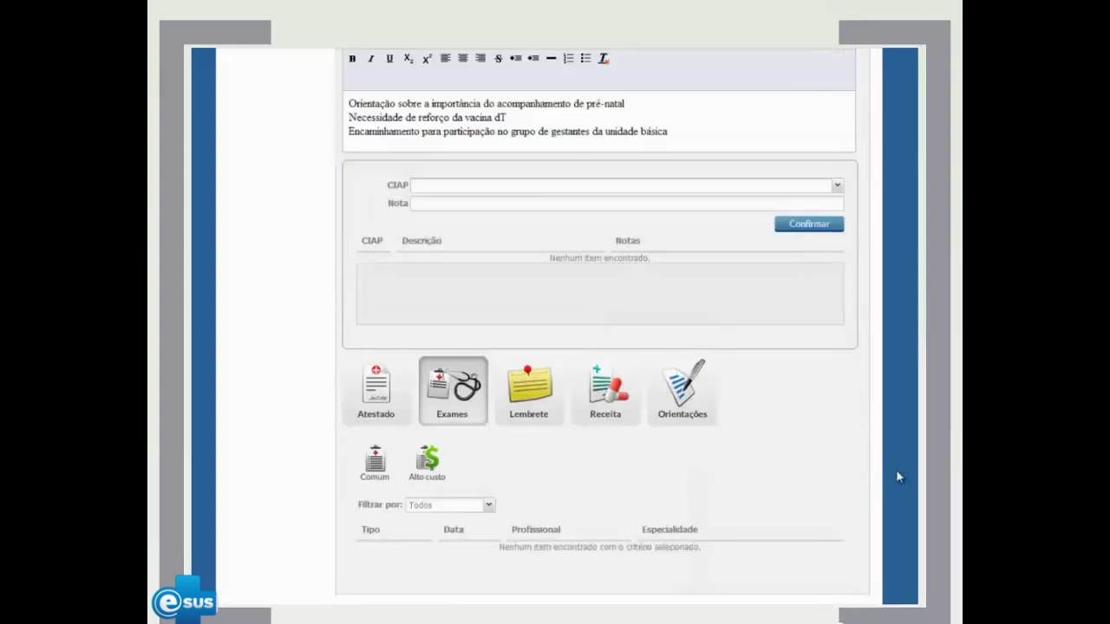
left_click(377, 449)
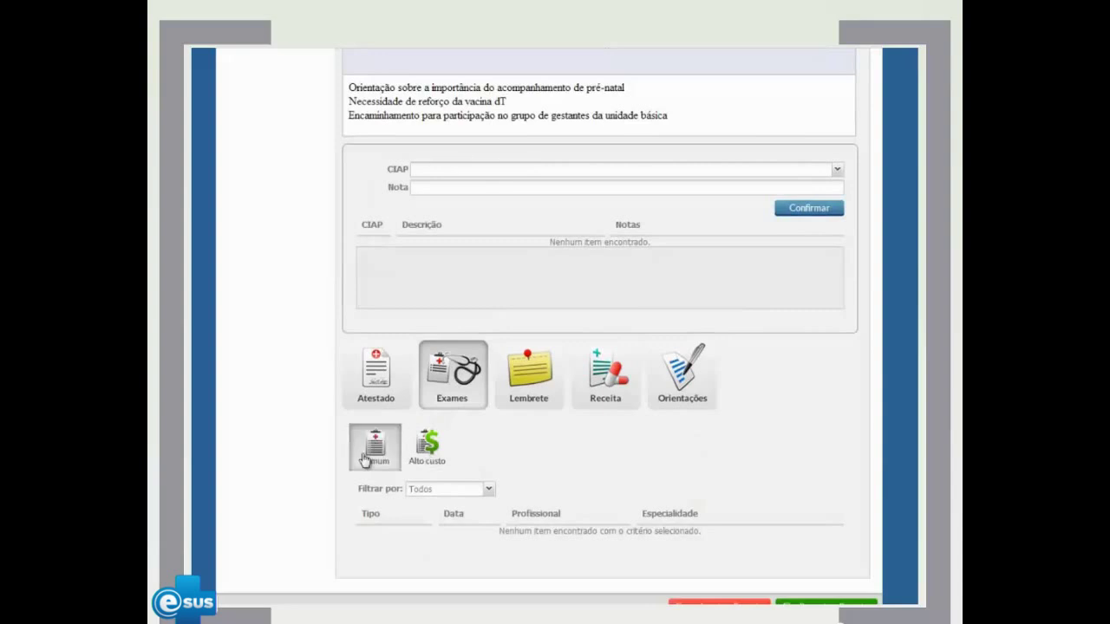
scroll(372, 452, "down", 5)
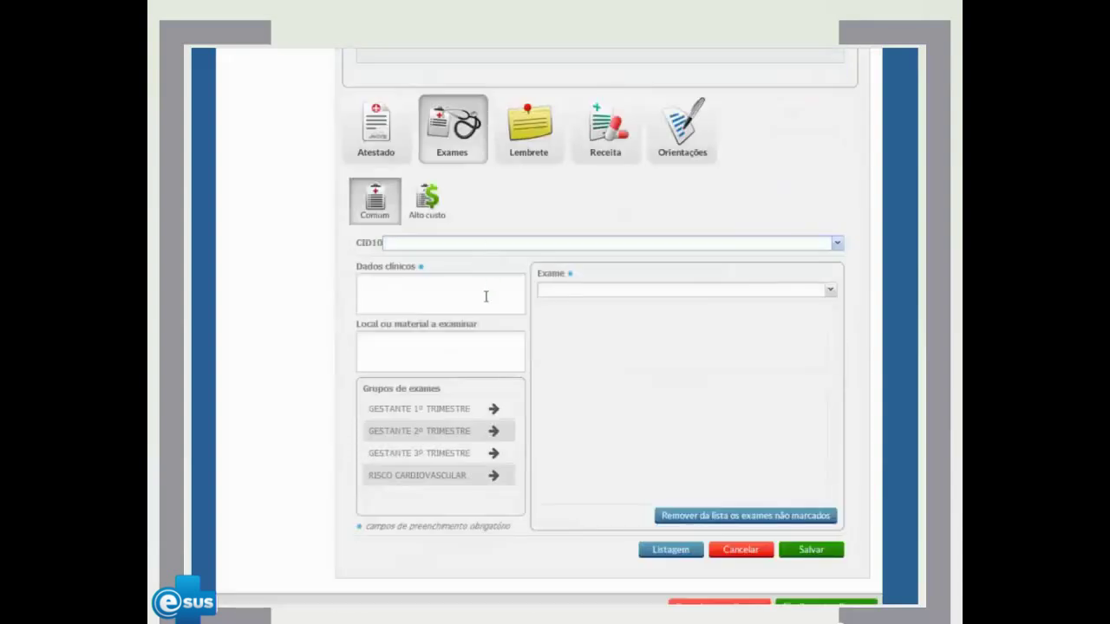
left_click(486, 297)
type("Paciente com gravidez comprovada")
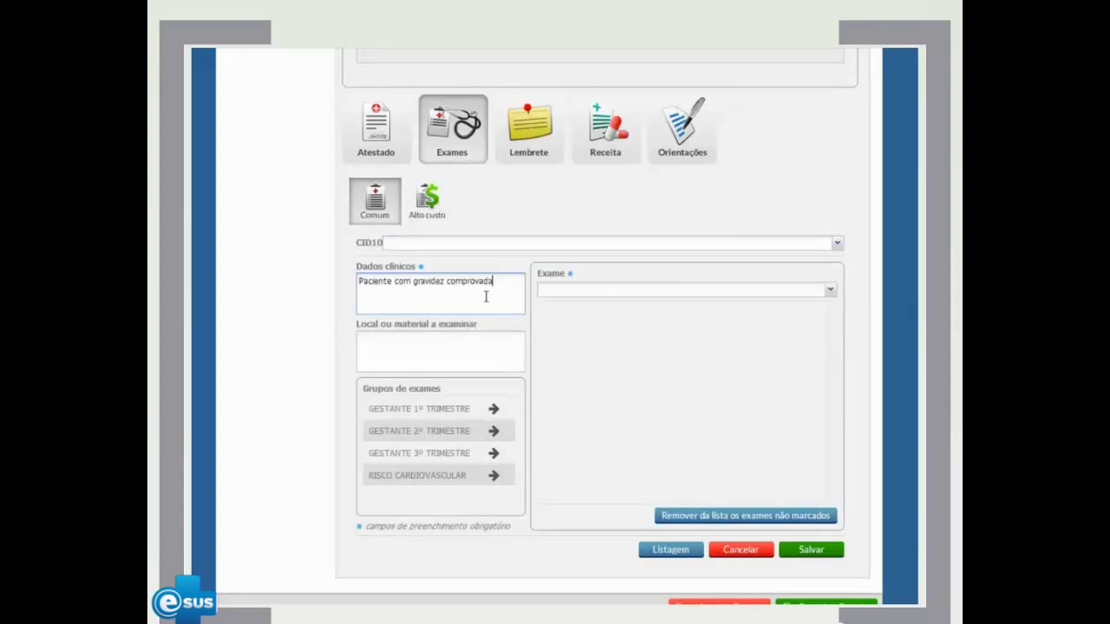
Add the GESTANTE 1º TRIMESTRE exam group, mark all of its exams, and save the request
left_click(495, 412)
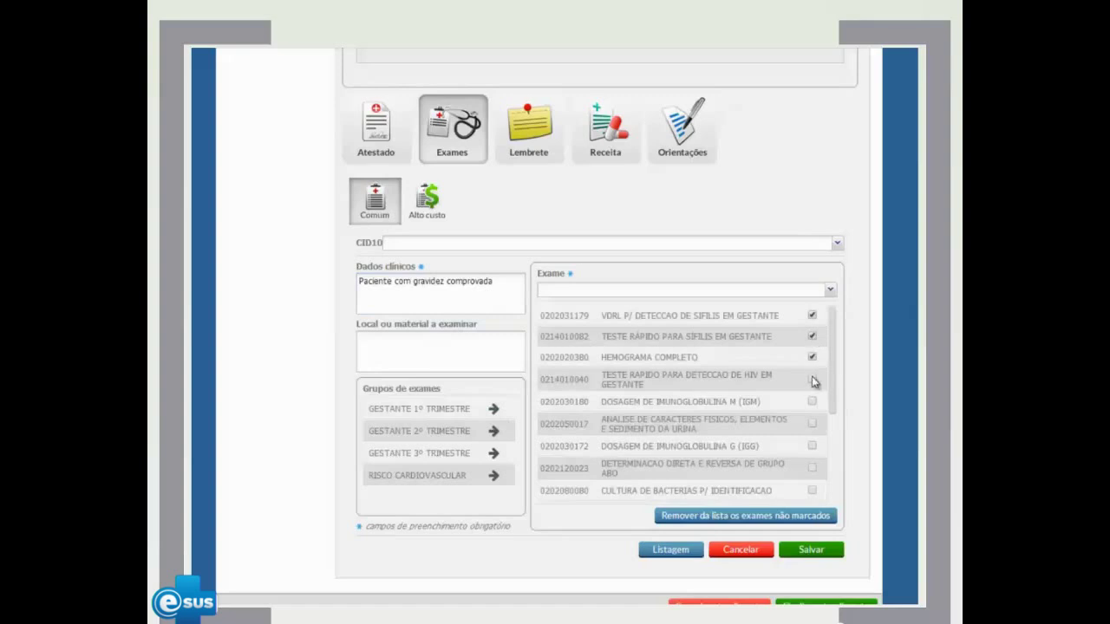
scroll(814, 492, "down", 3)
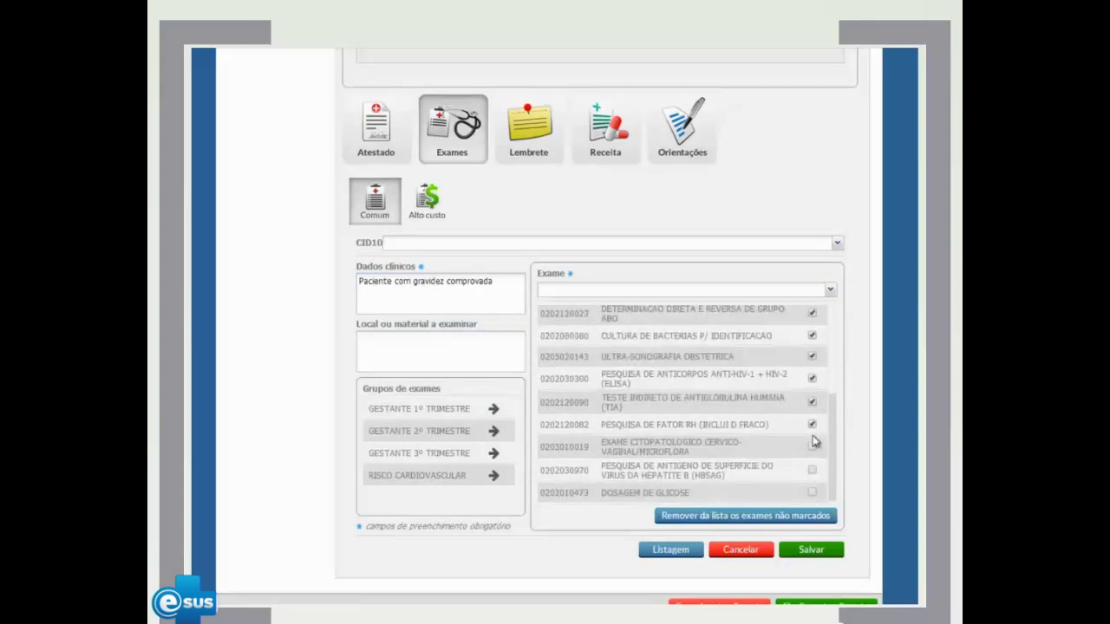
left_click(809, 551)
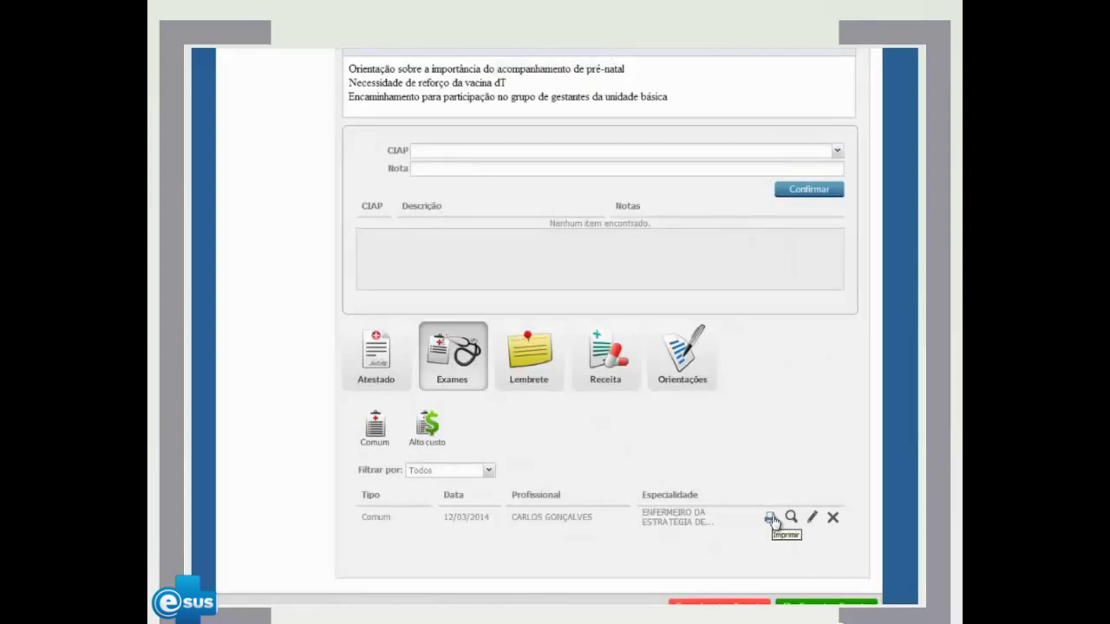
Open the printable exam request, enlarge its window to review the whole page, and close it
left_click(773, 521)
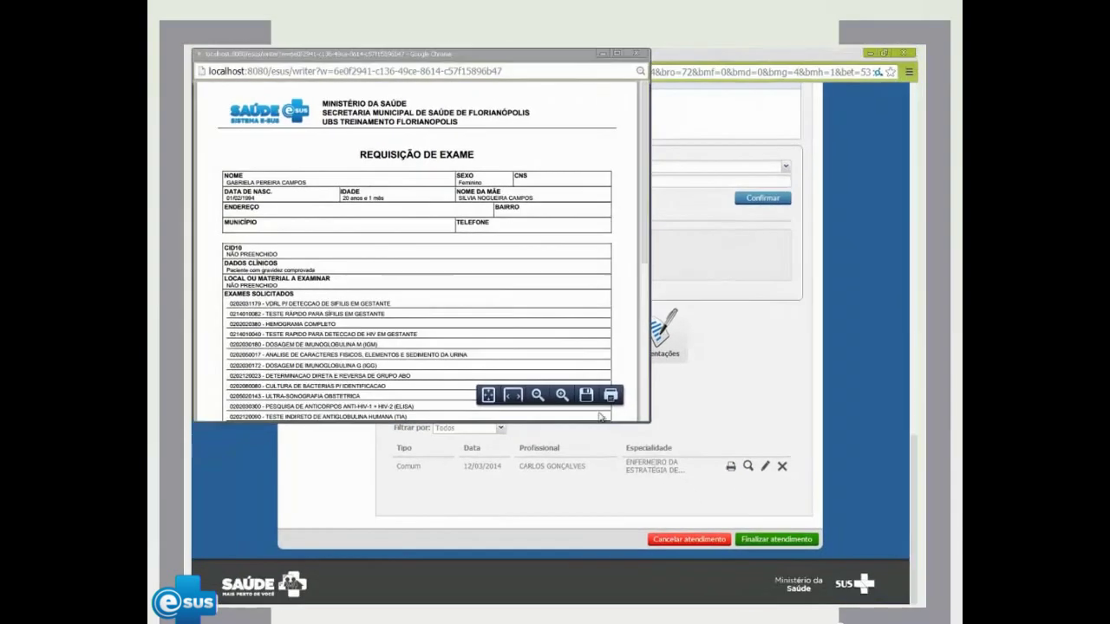
left_click_drag(539, 422, 533, 557)
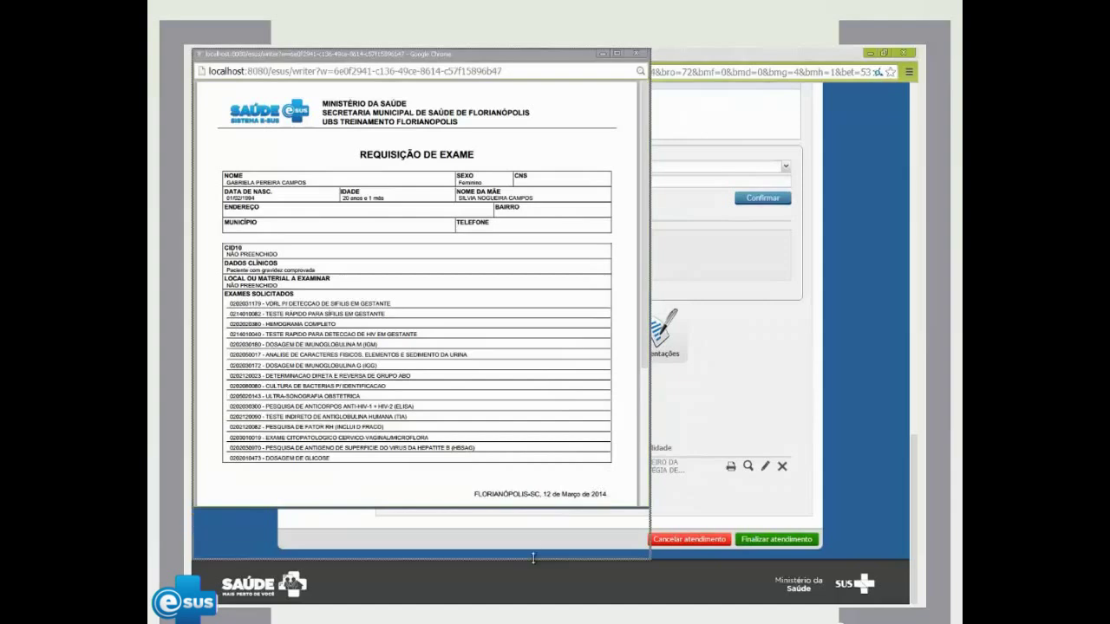
left_click(489, 532)
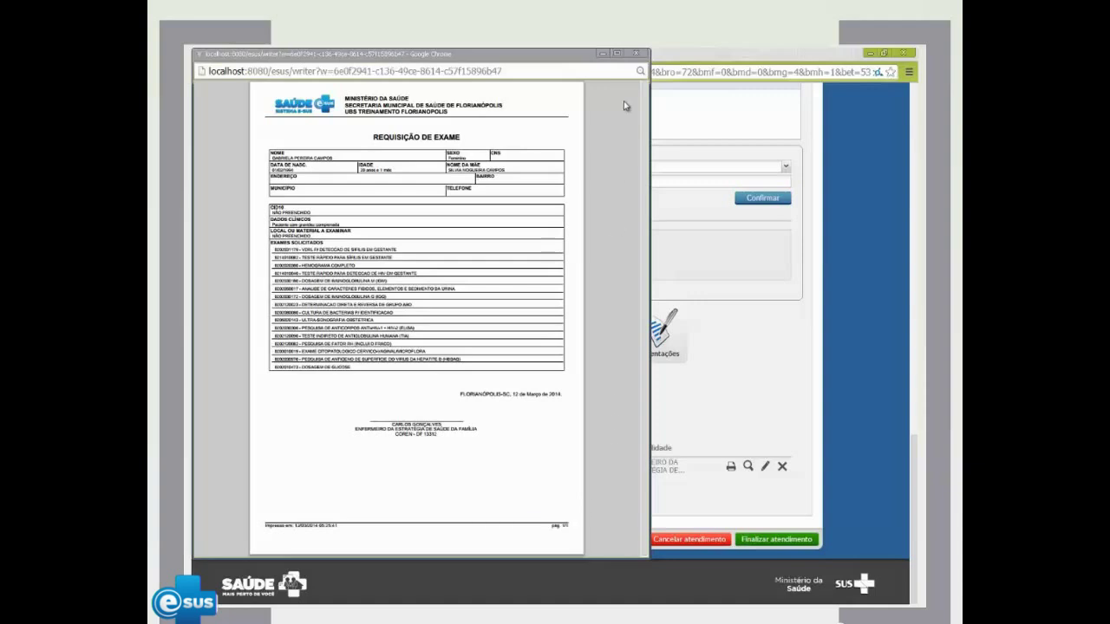
left_click(635, 54)
Add Ácido Fólico 5mg to a Normal prescription with unit BLISTER, quantity 3, posology "1x ao dia" and oral use
left_click(595, 335)
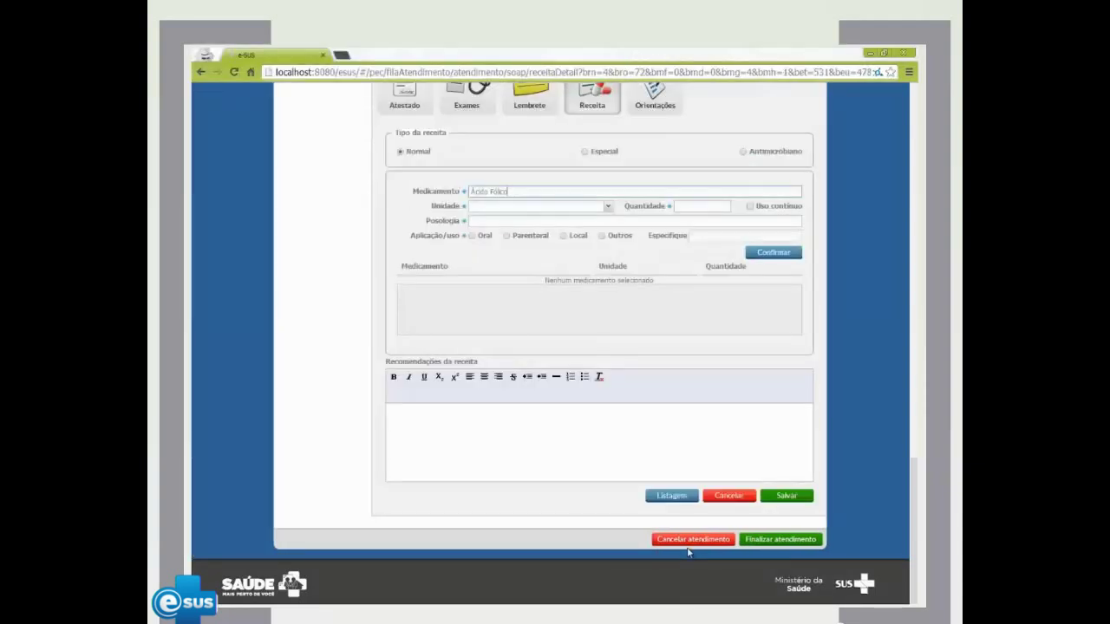
left_click(608, 206)
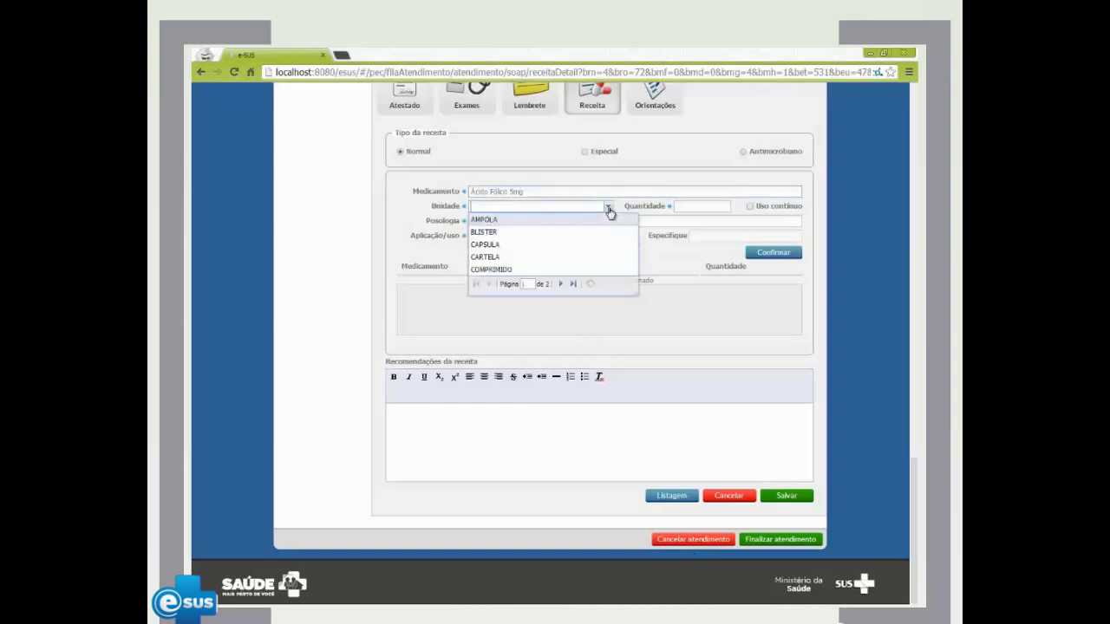
left_click(508, 232)
left_click(706, 208)
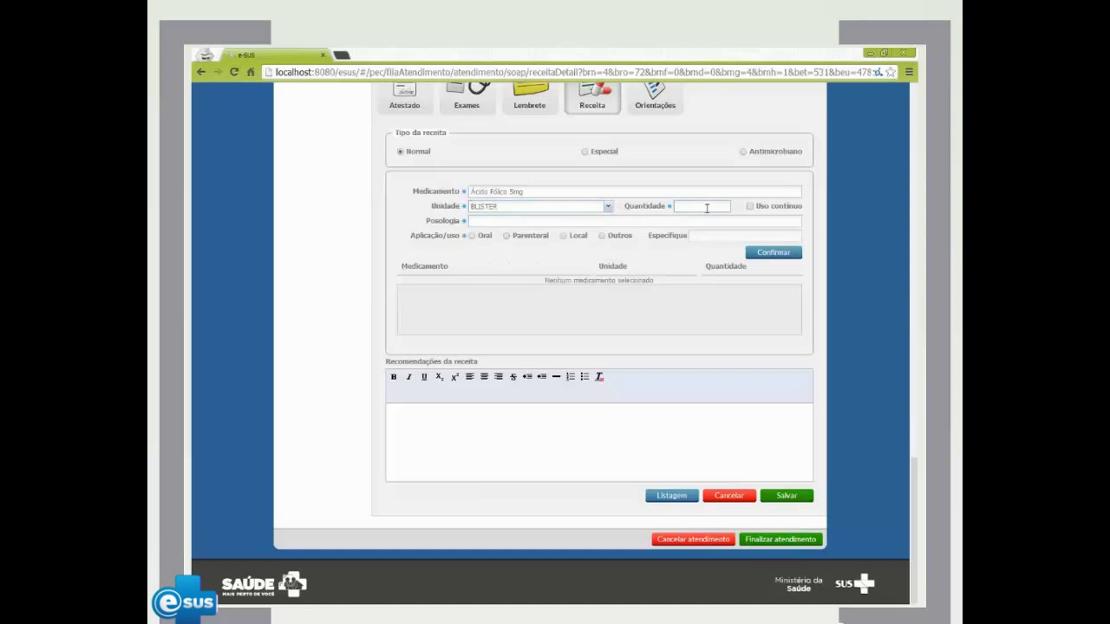
left_click(663, 224)
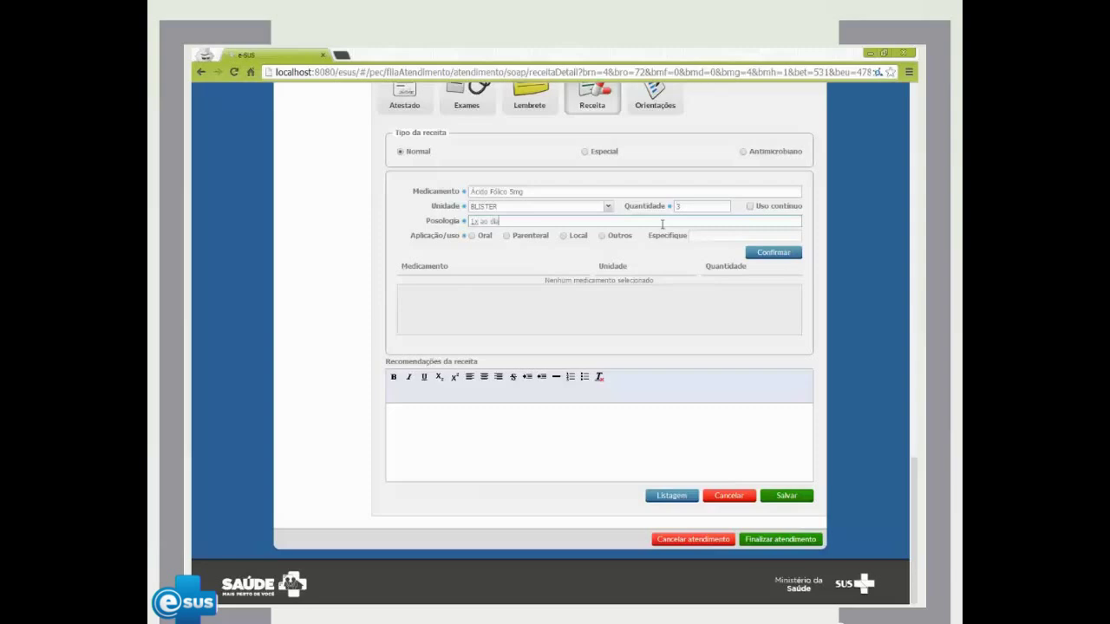
left_click(789, 254)
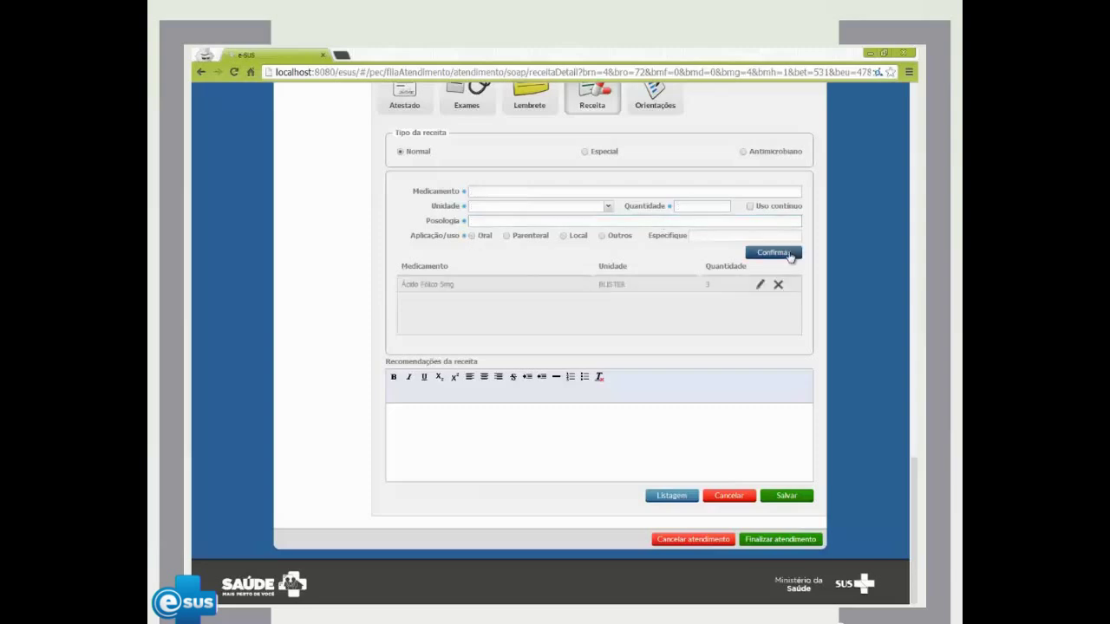
Save the prescription and review its printable version
left_click(786, 498)
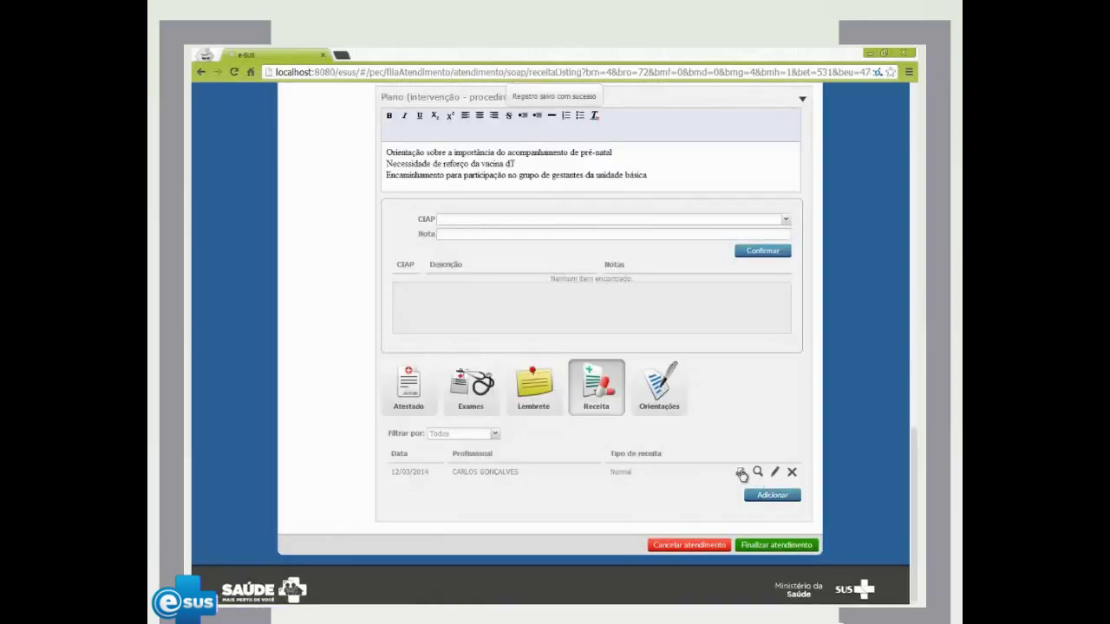
left_click(741, 473)
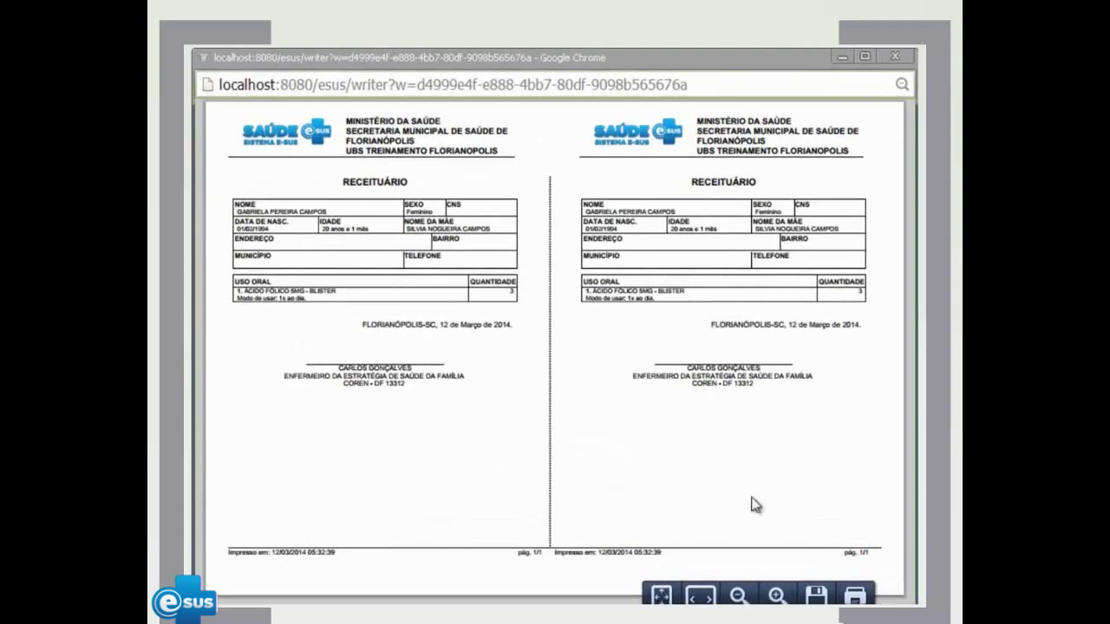
left_click(894, 56)
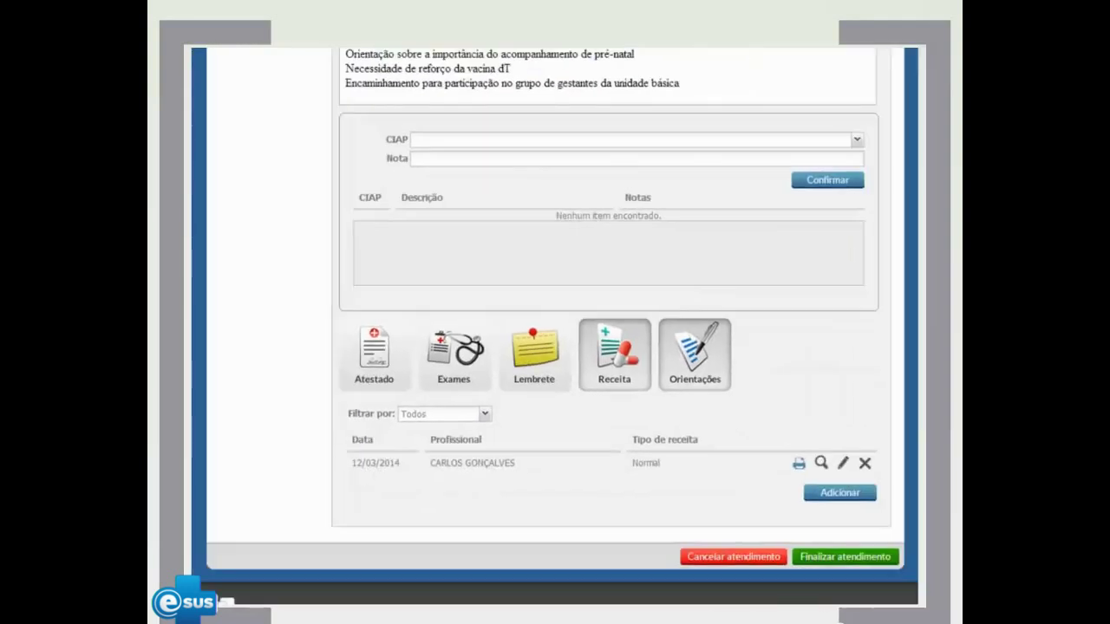
Proceed to finalizing the attendance and choose Agendar consulta with the Médico da Estratégia de Saúde da Família as professional
left_click(852, 559)
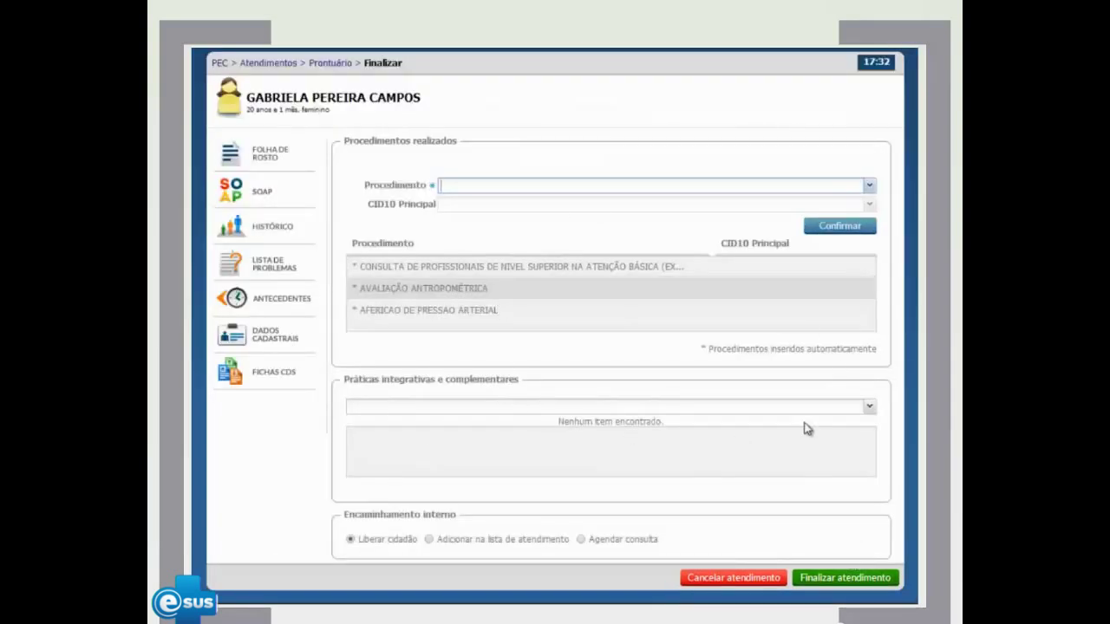
scroll(805, 426, "down", 1)
left_click(581, 512)
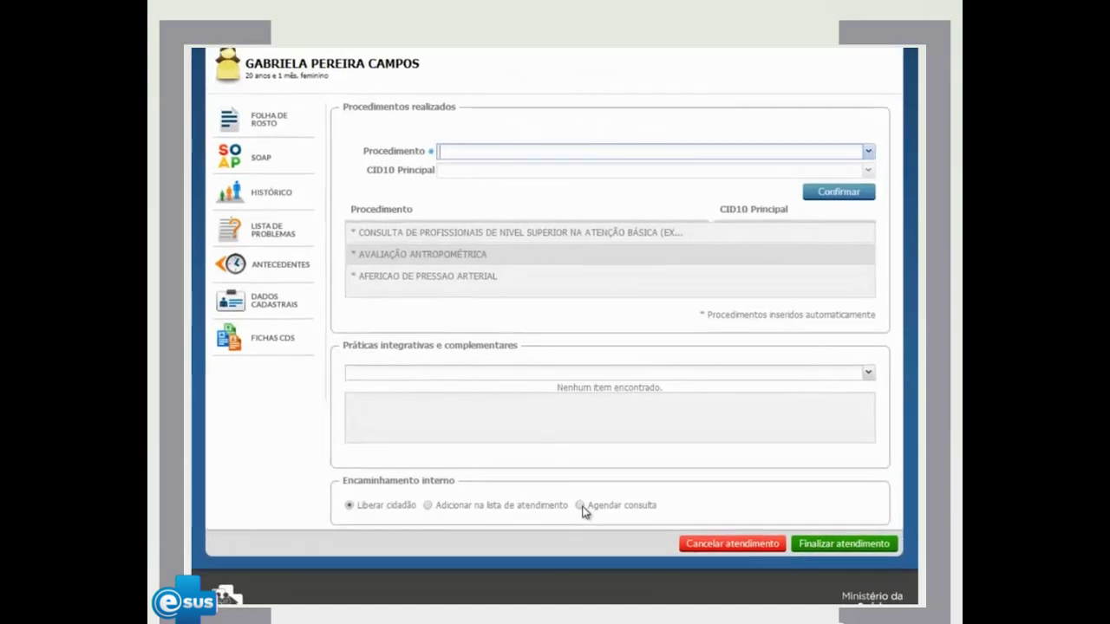
scroll(580, 488, "down", 3)
left_click(813, 423)
type("ita")
left_click(742, 446)
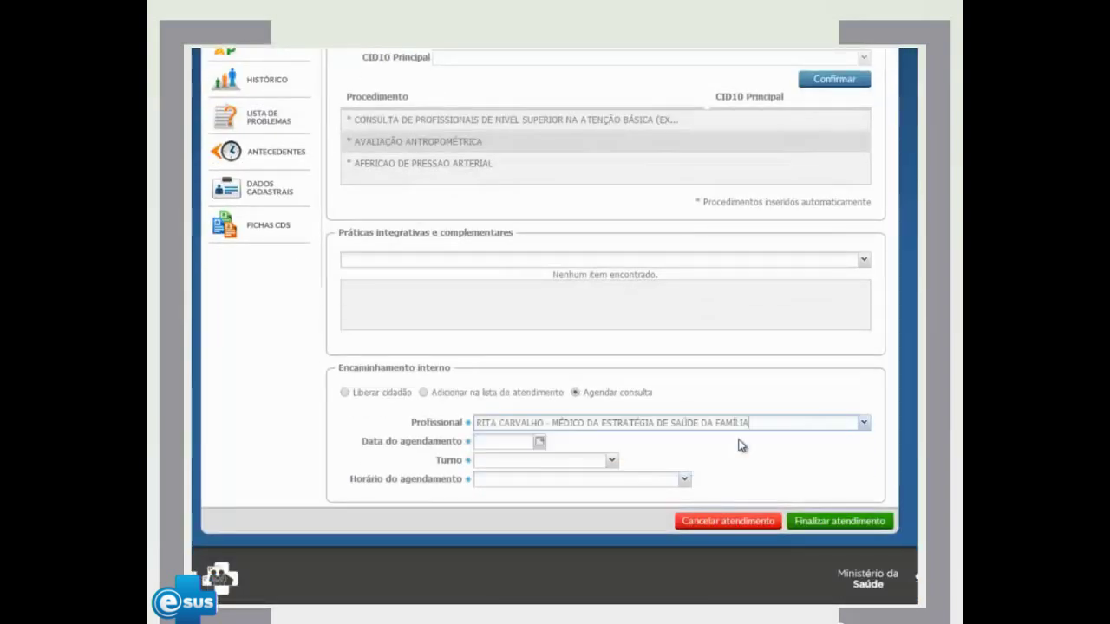
Schedule the appointment for 26/03/2014 in the Matutino shift at 09:00 and finalize the attendance
left_click(538, 442)
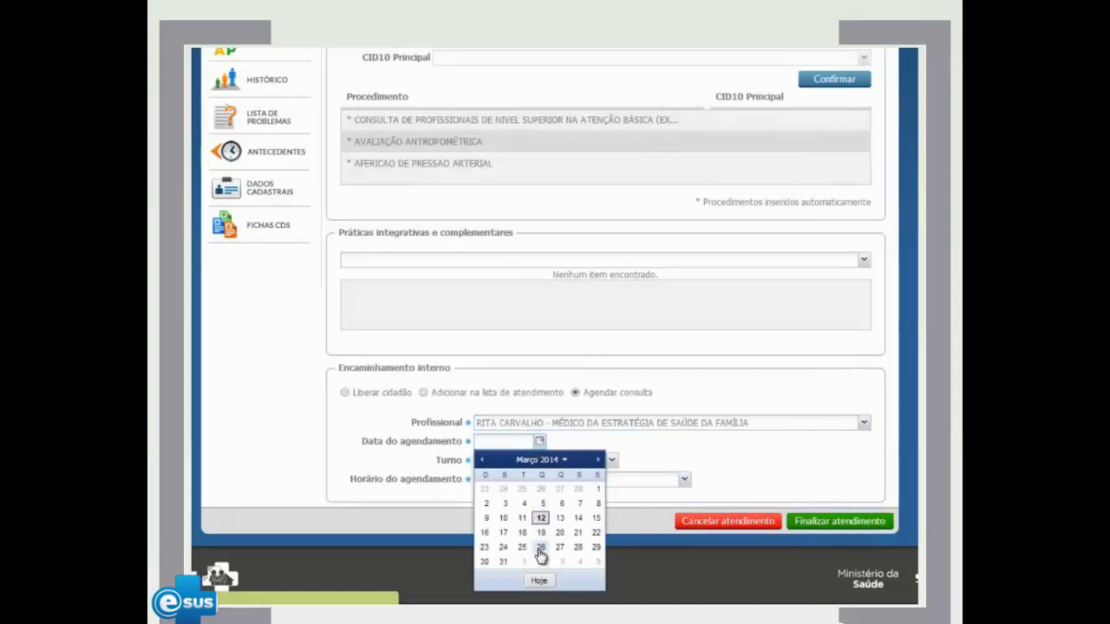
left_click(540, 551)
left_click(611, 460)
left_click(598, 478)
left_click(684, 479)
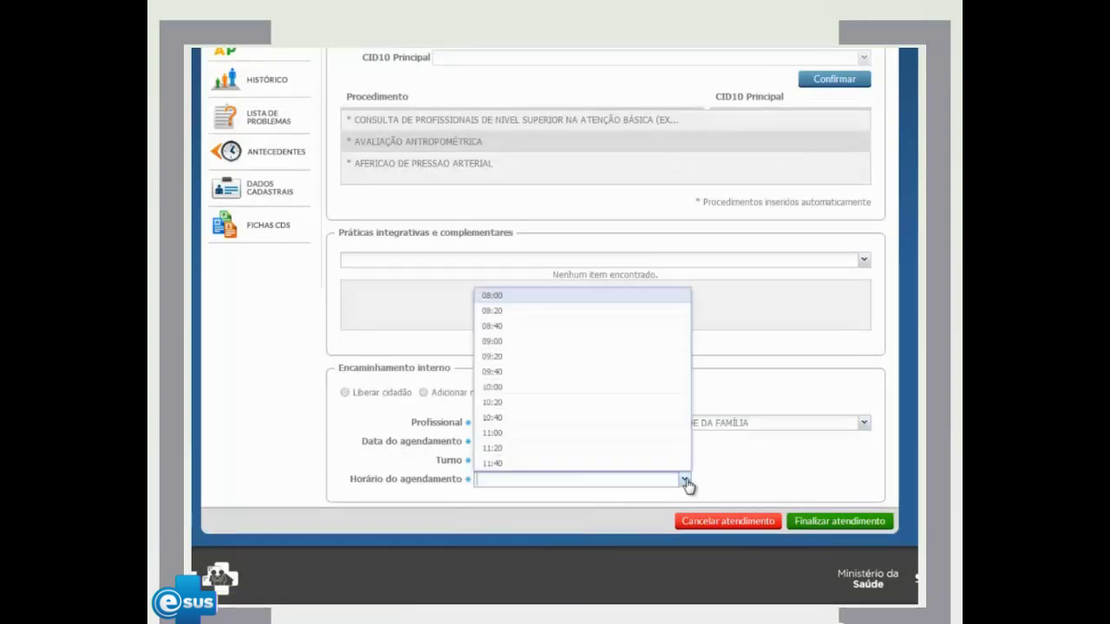
left_click(564, 342)
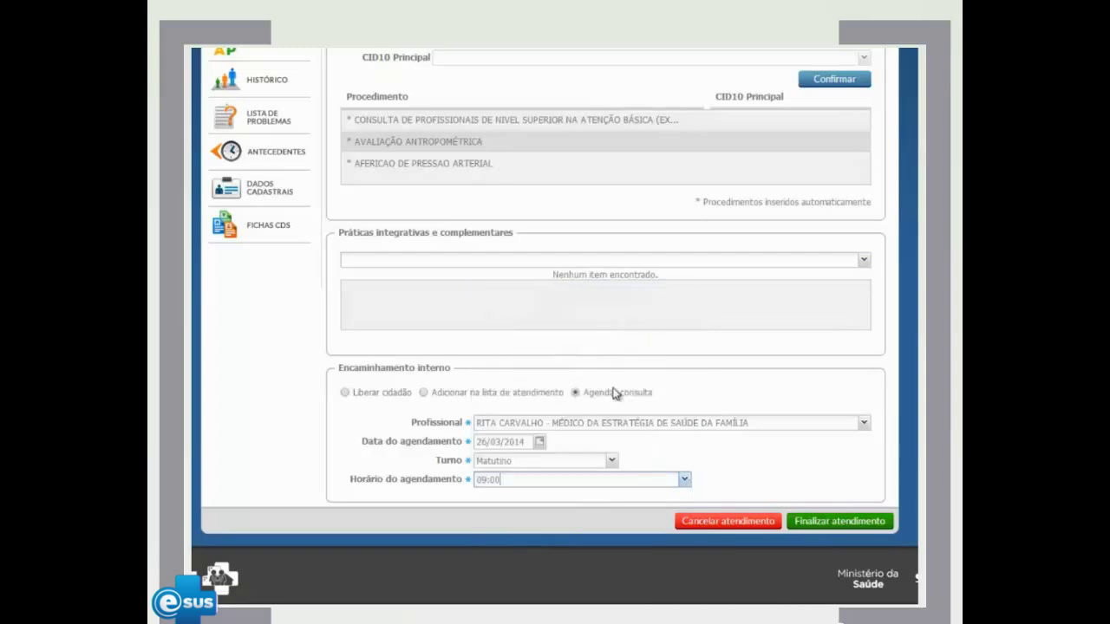
left_click(827, 522)
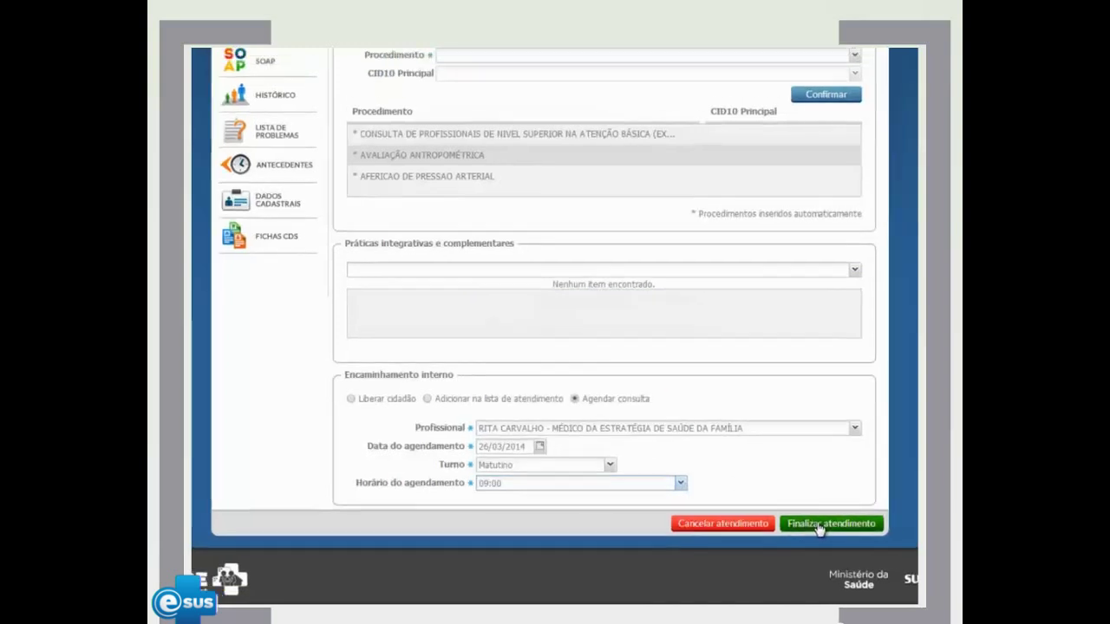